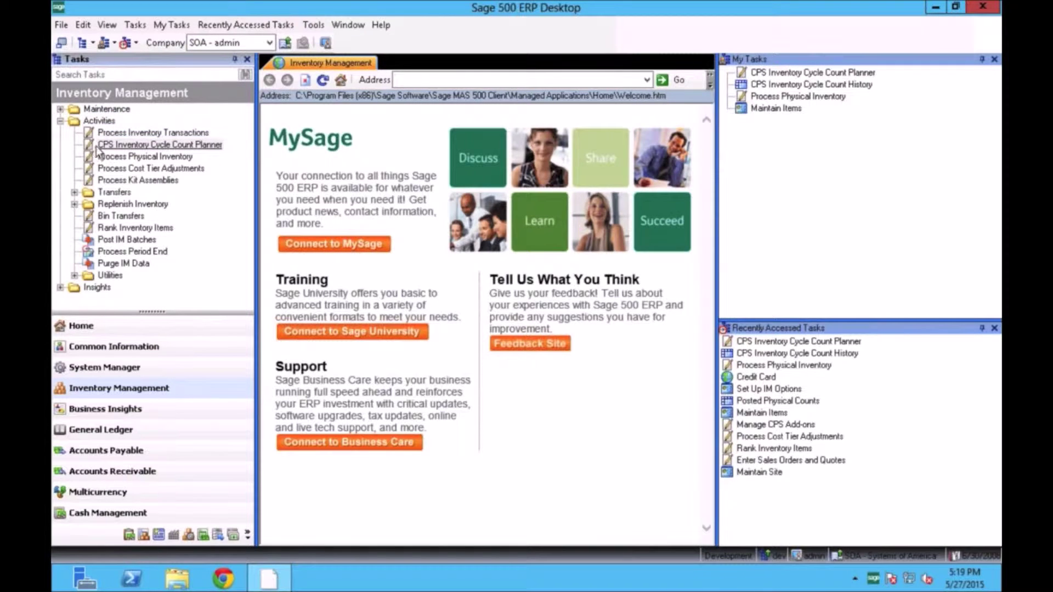
Step: Open the CPS Inventory Cycle Count Planner and enter warehouse code 'rialto'
left_click(144, 146)
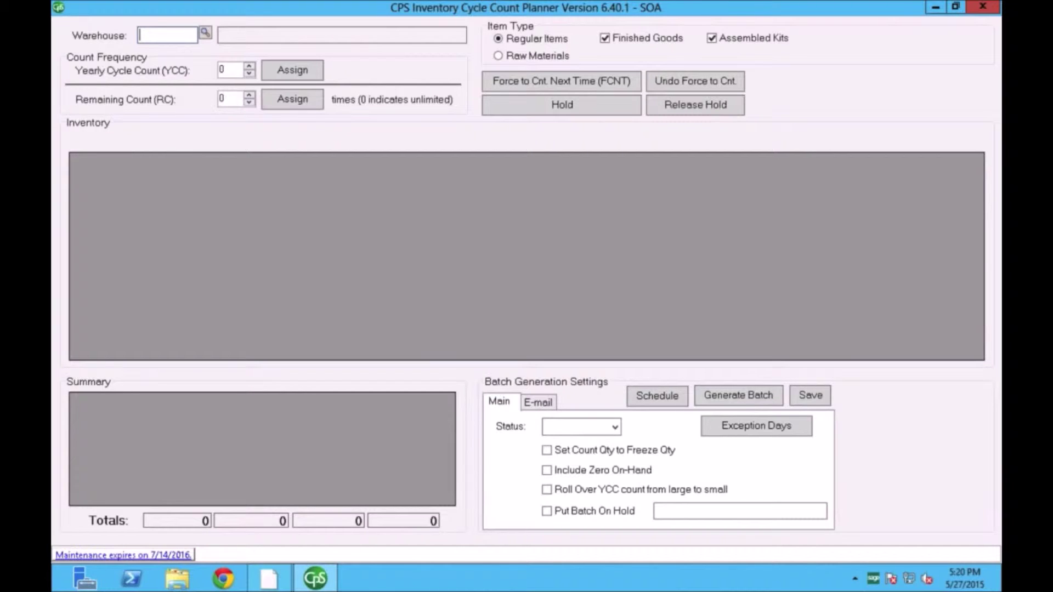
type("r")
type("ialto")
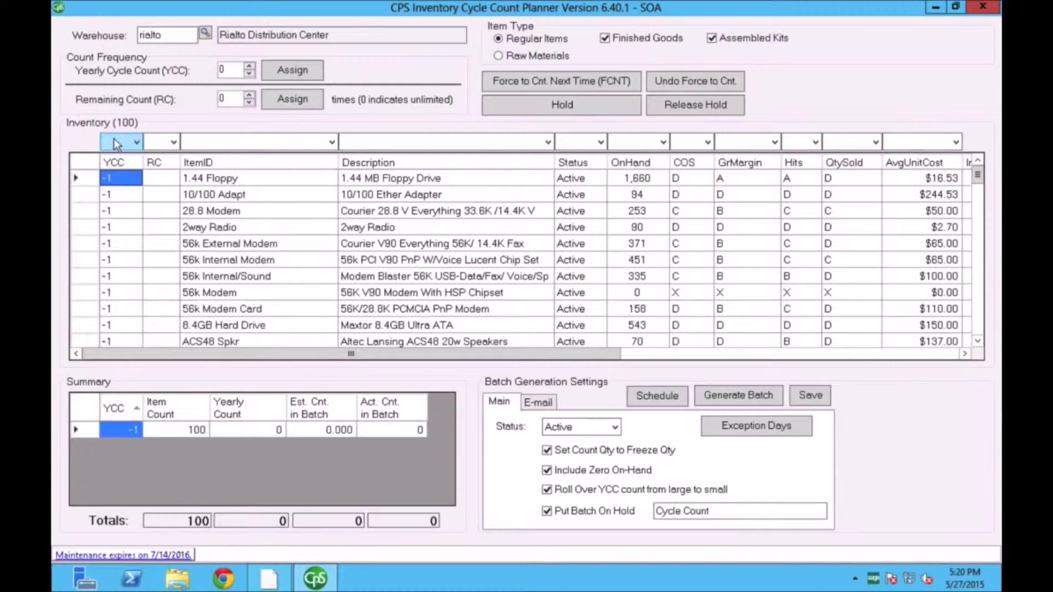
Step: Start filtering the planner's inventory items by ItemID
left_click(239, 140)
type("10")
key("Return")
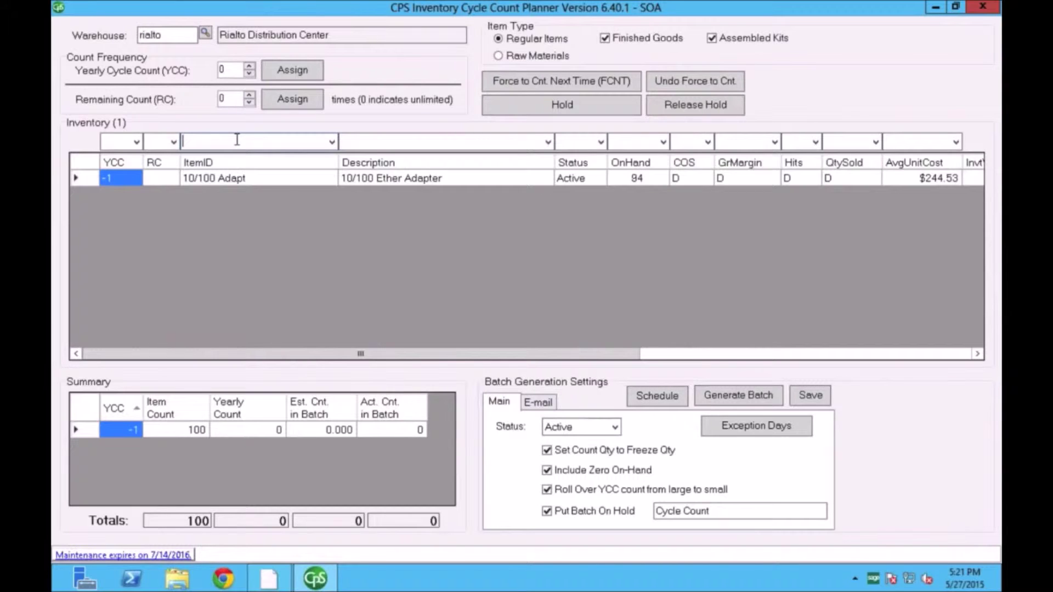
key("Return")
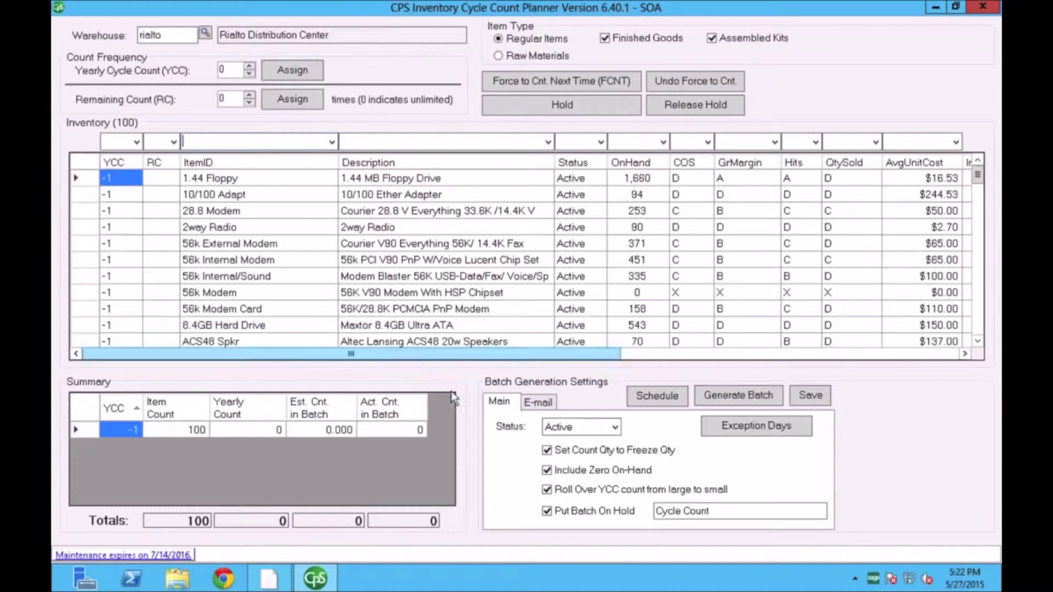
left_click(544, 404)
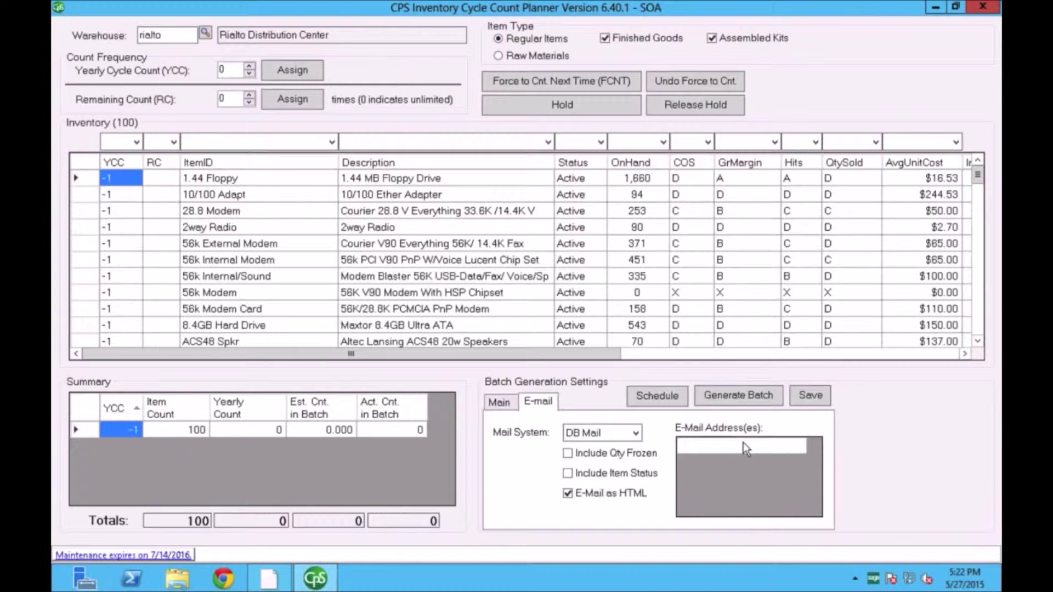
left_click(499, 403)
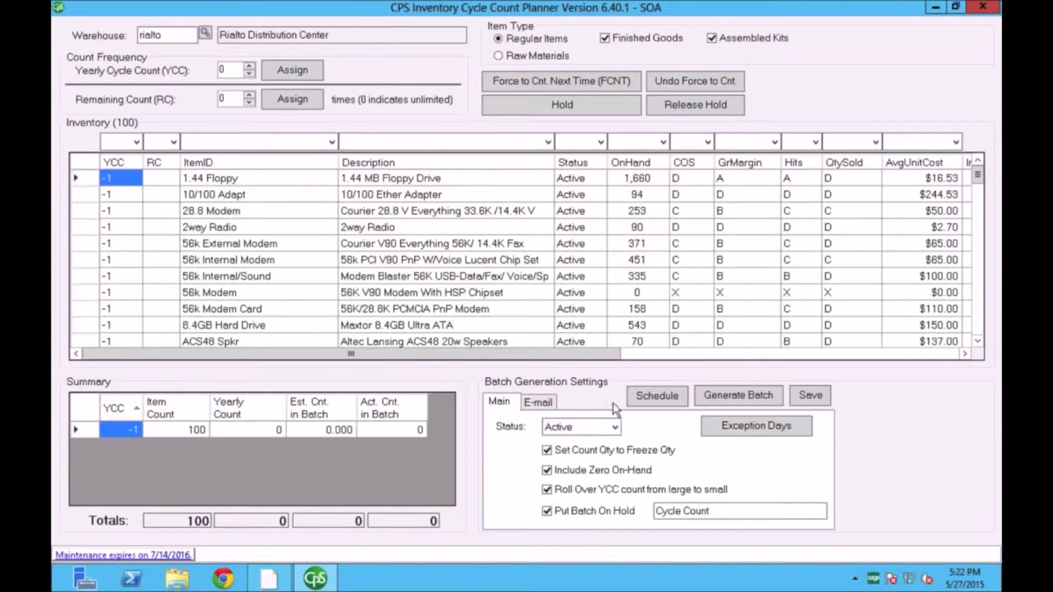
left_click(658, 397)
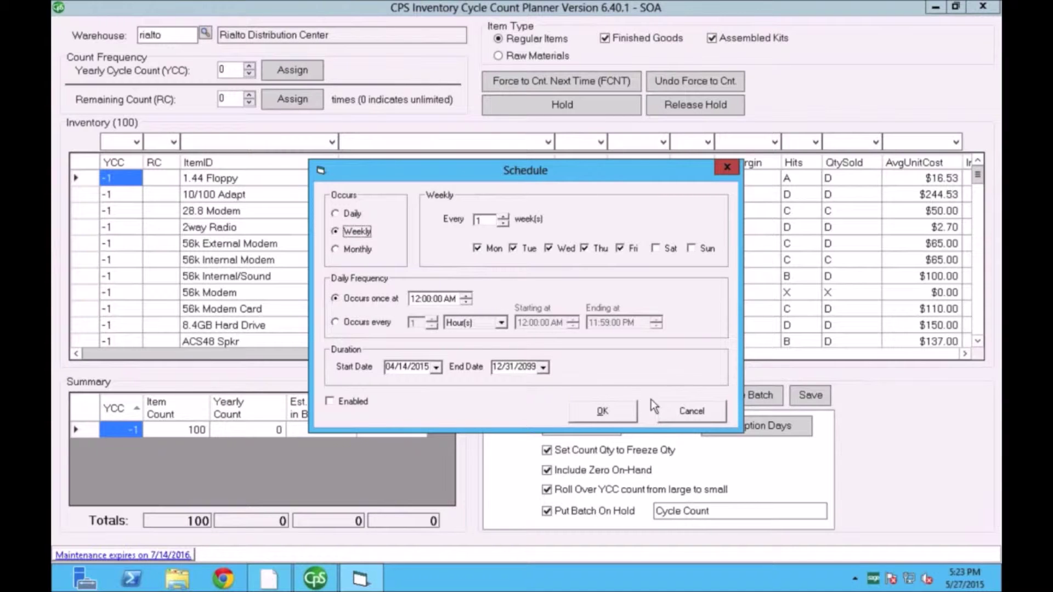
left_click(681, 411)
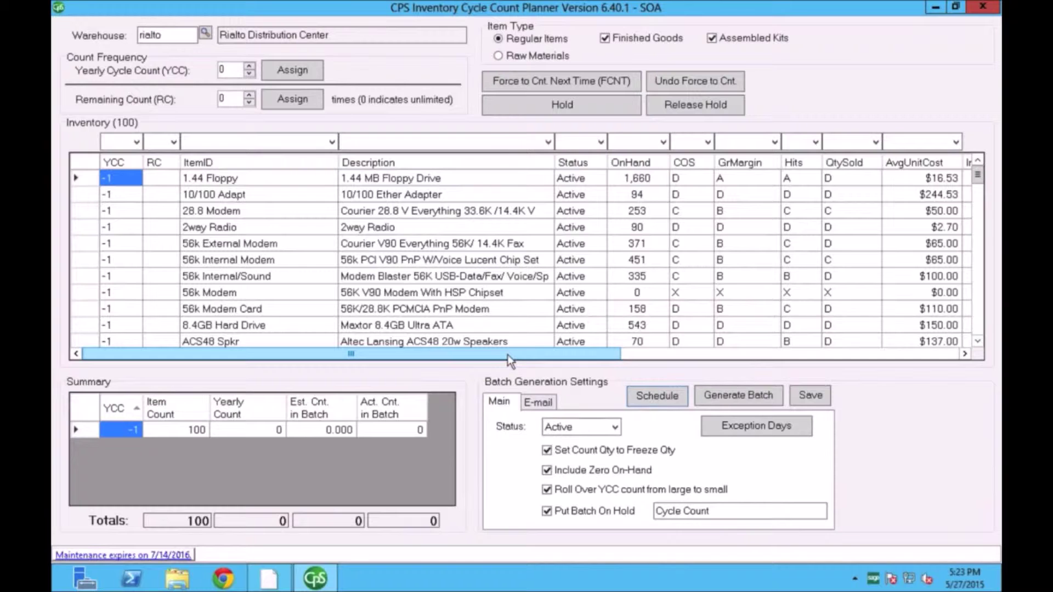
scroll(508, 354, "right", 5)
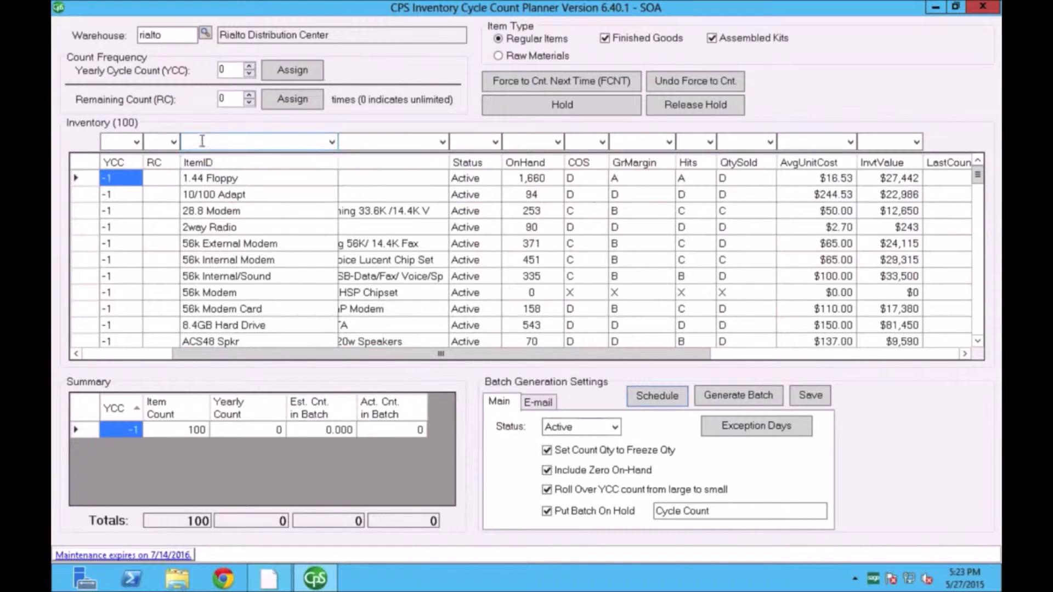
Step: Filter the items to YCC -1 and sort by AvgUnitCost, highest first
left_click(136, 144)
left_click(109, 163)
left_click(830, 160)
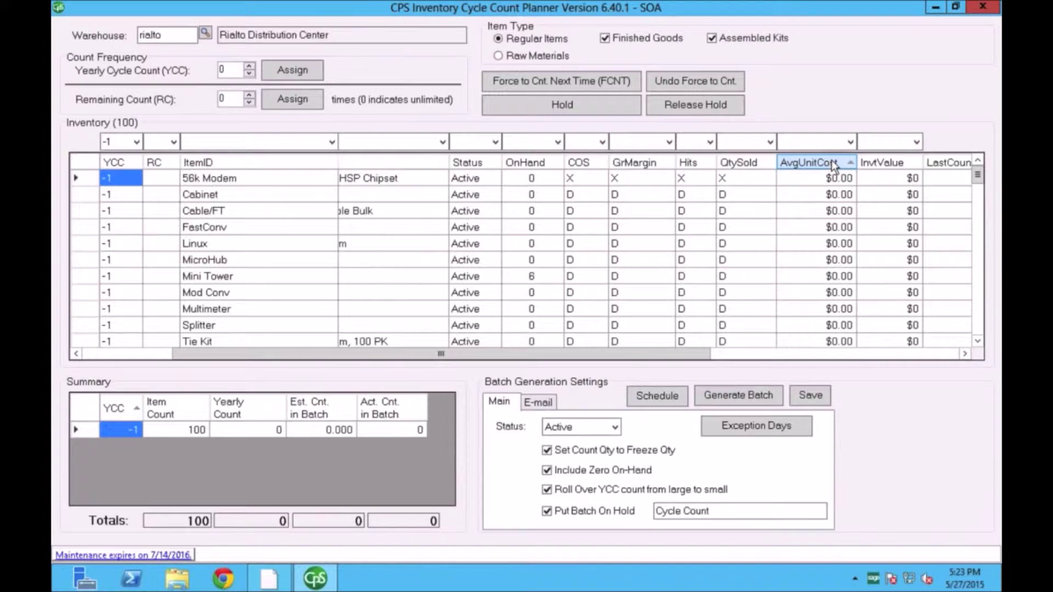
left_click(831, 161)
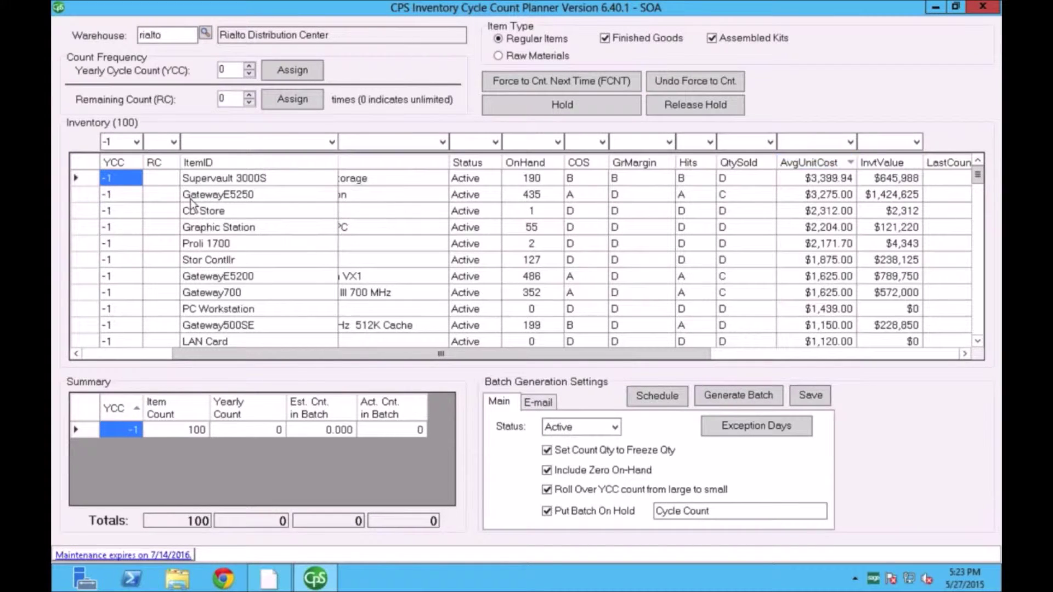
Step: Select the top-cost items from Supervault 3000S and assign them a yearly cycle count of 4
left_click(88, 182)
key("shift+Down")
key("shift+Down")
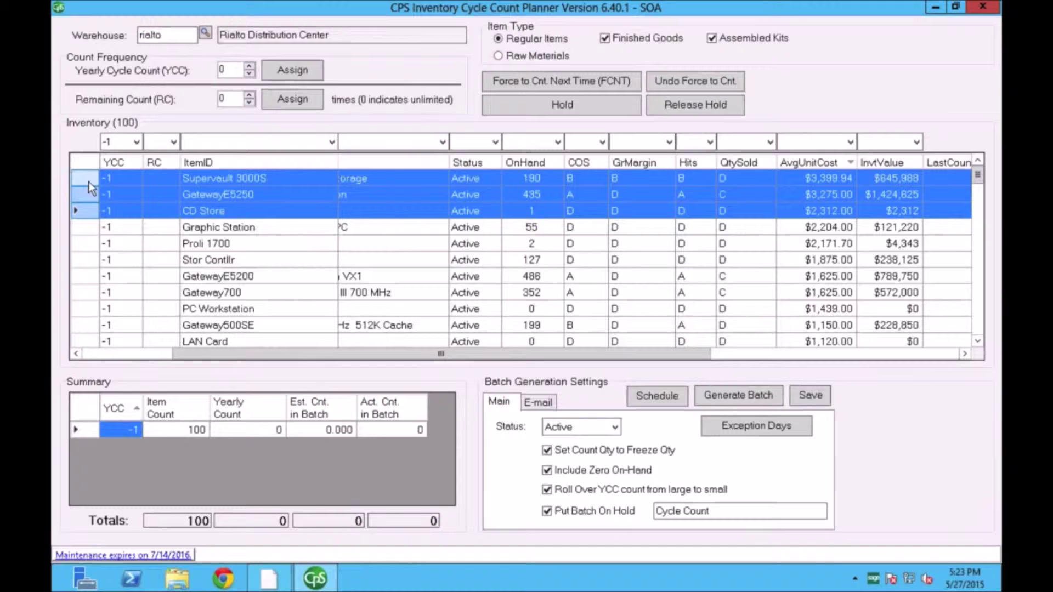
key("shift+Down")
key("shift+Down")
key("shift+Down")
key("shift+Down")
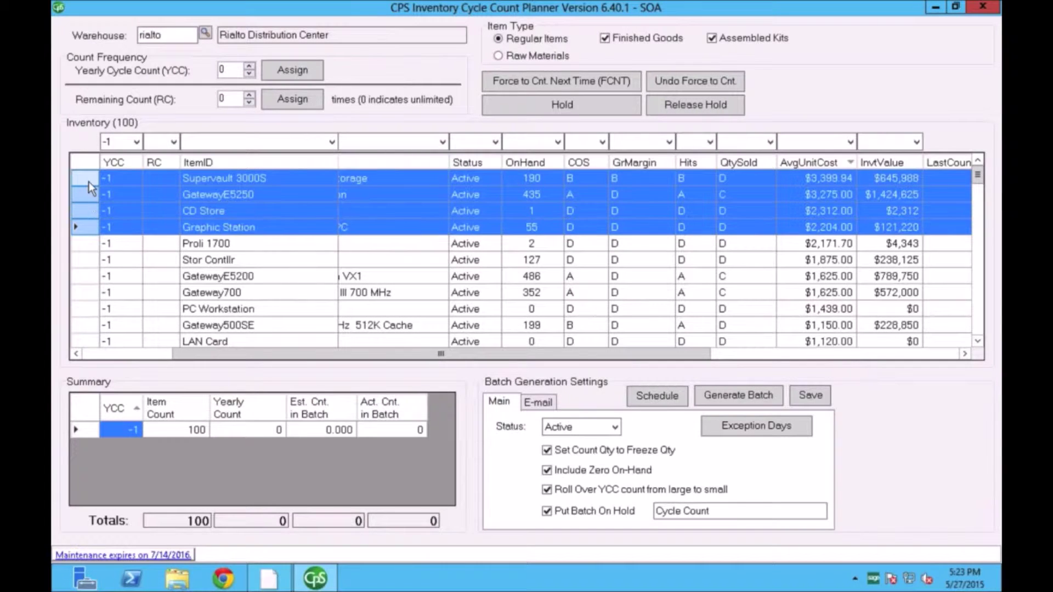
key("shift+Down")
key("shift+Down")
key("shift+Down")
key("shift+Down")
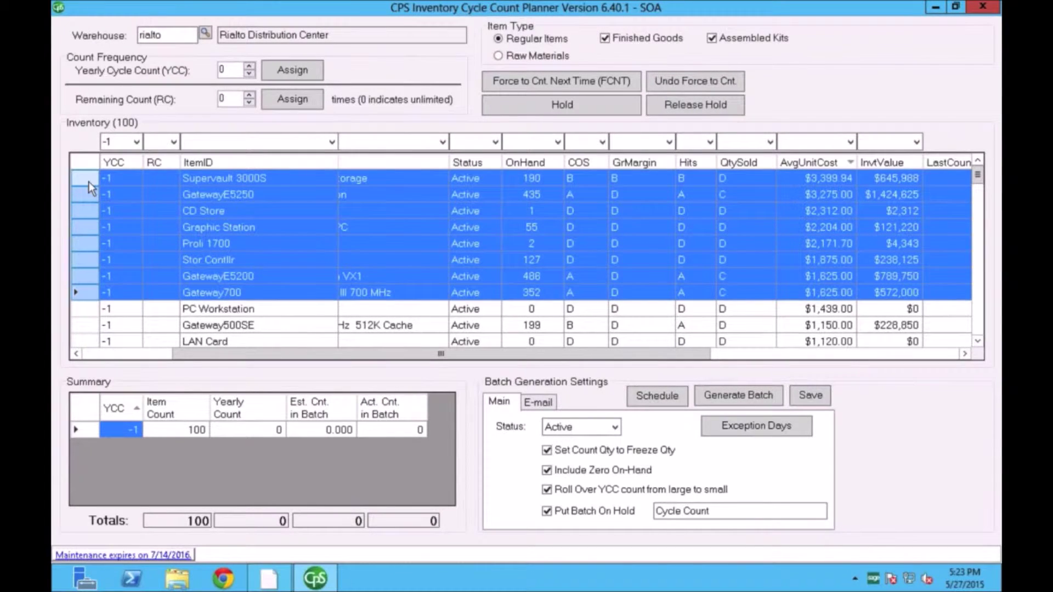
key("shift+Up")
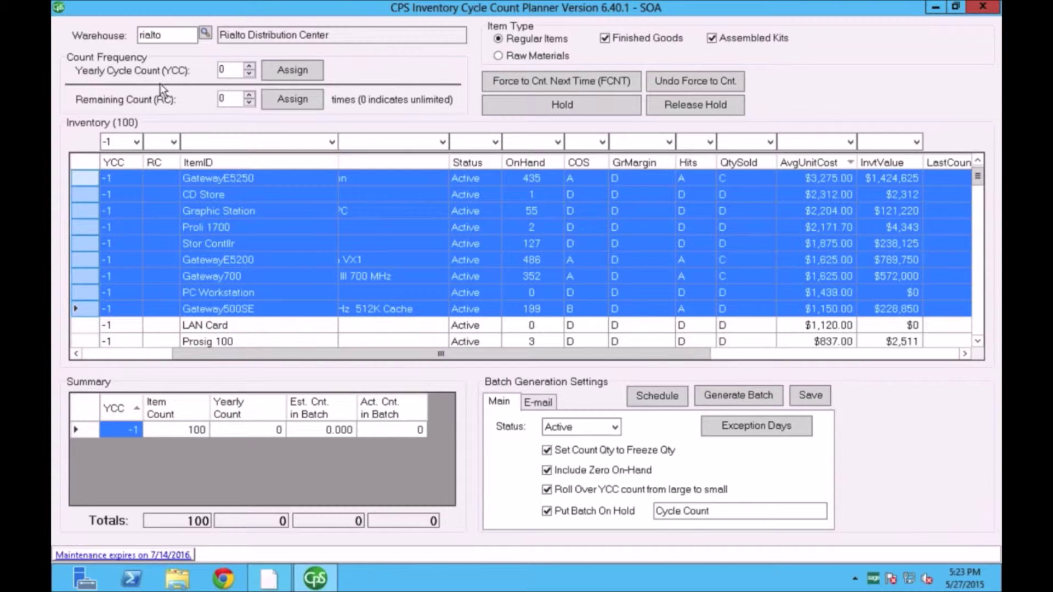
left_click(225, 70)
type("4")
left_click(293, 70)
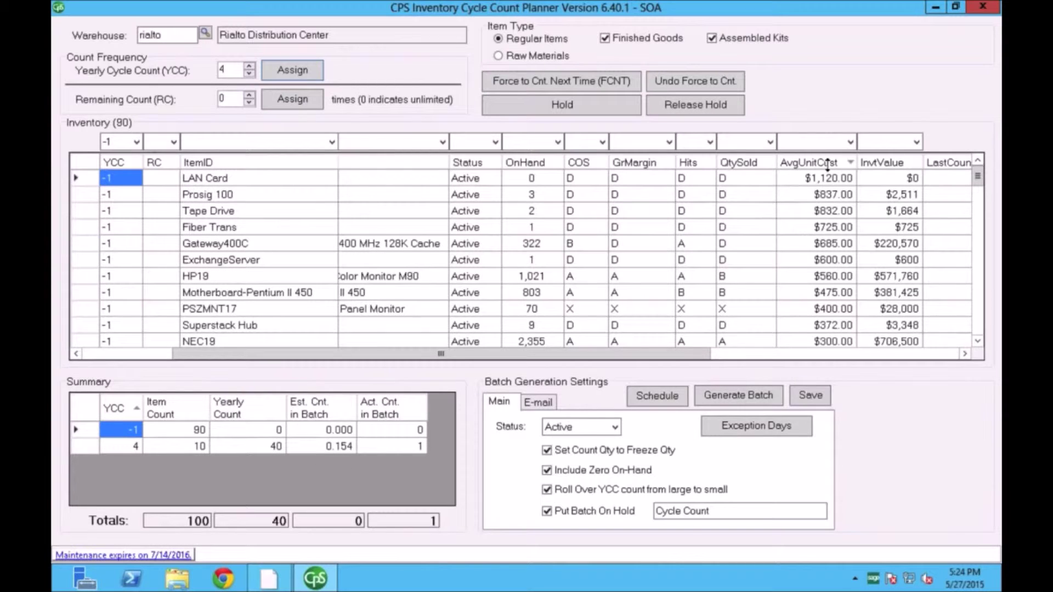
Step: Select the items from LAN Card down to NEC17 and assign them a yearly cycle count of 3
left_click(90, 177)
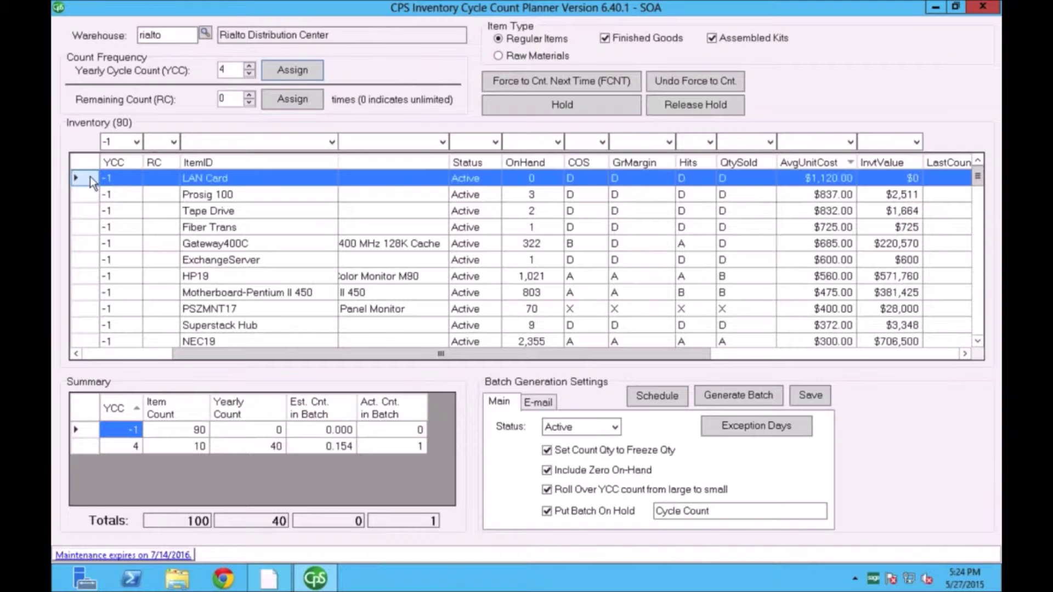
key("shift+Down")
key("shift+Down")
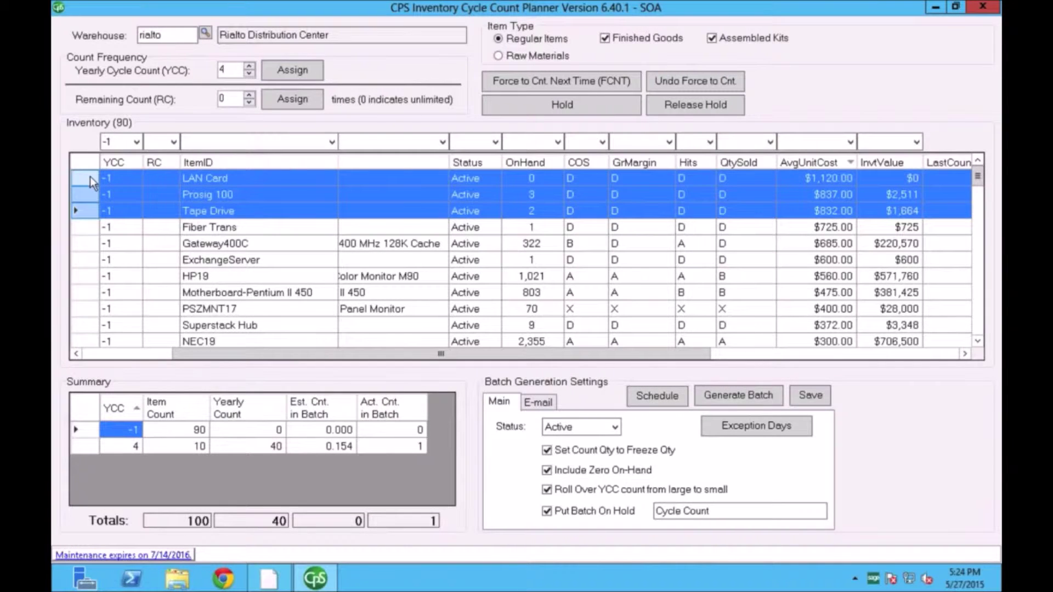
key("shift+Down")
key("shift+Down")
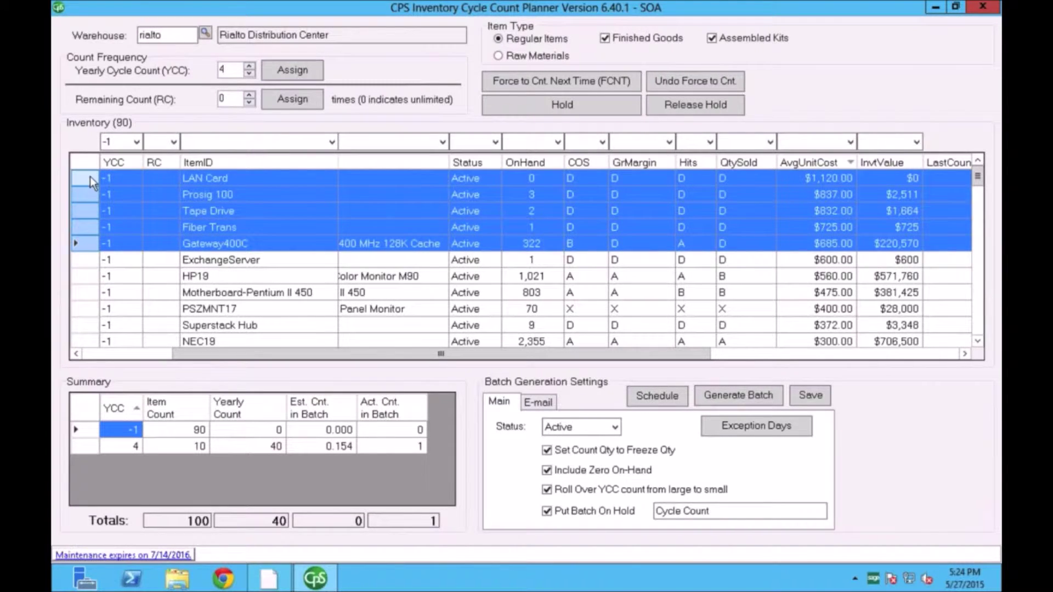
key("shift+Down")
key("shift+Down")
key("shift+Down")
key("shift+Down")
key("shift+Down")
key("shift+Down")
key("shift+Down")
key("shift+Down")
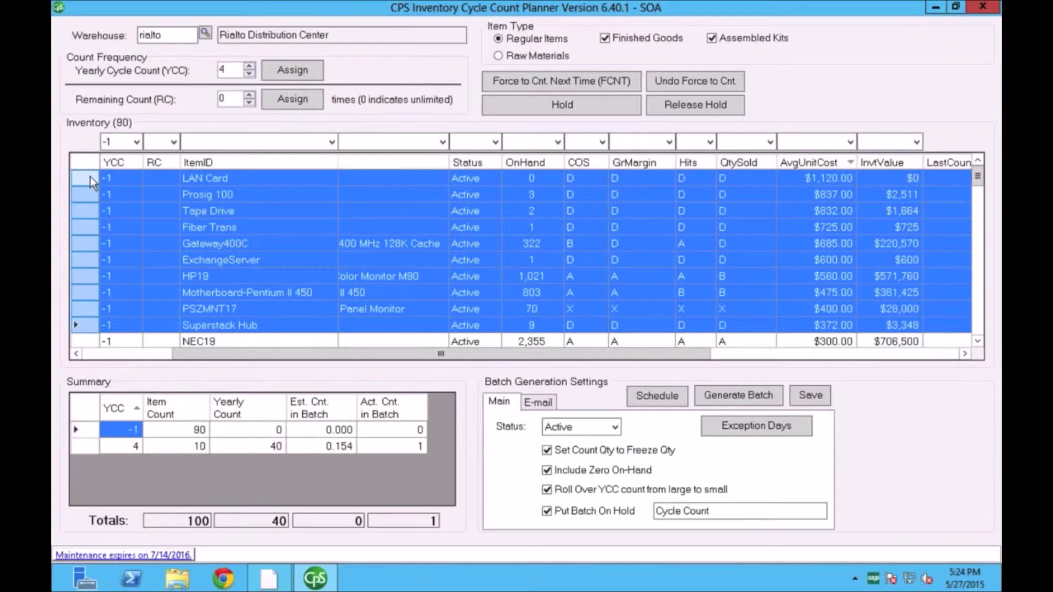
key("shift+Down")
key("shift+Down")
key("shift+Down")
key("shift+Down")
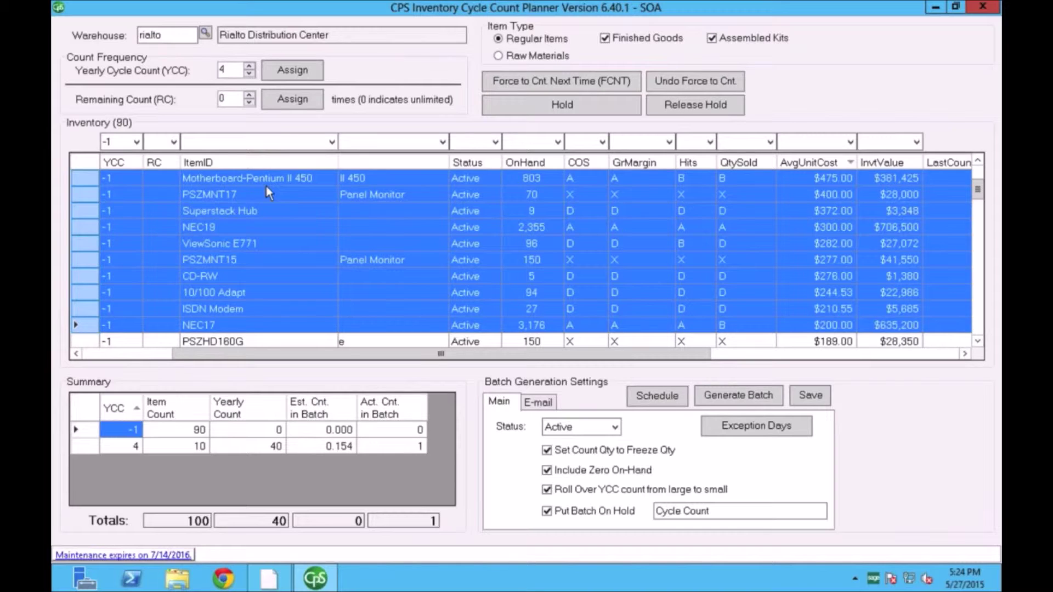
double_click(216, 70)
type("3")
left_click(304, 72)
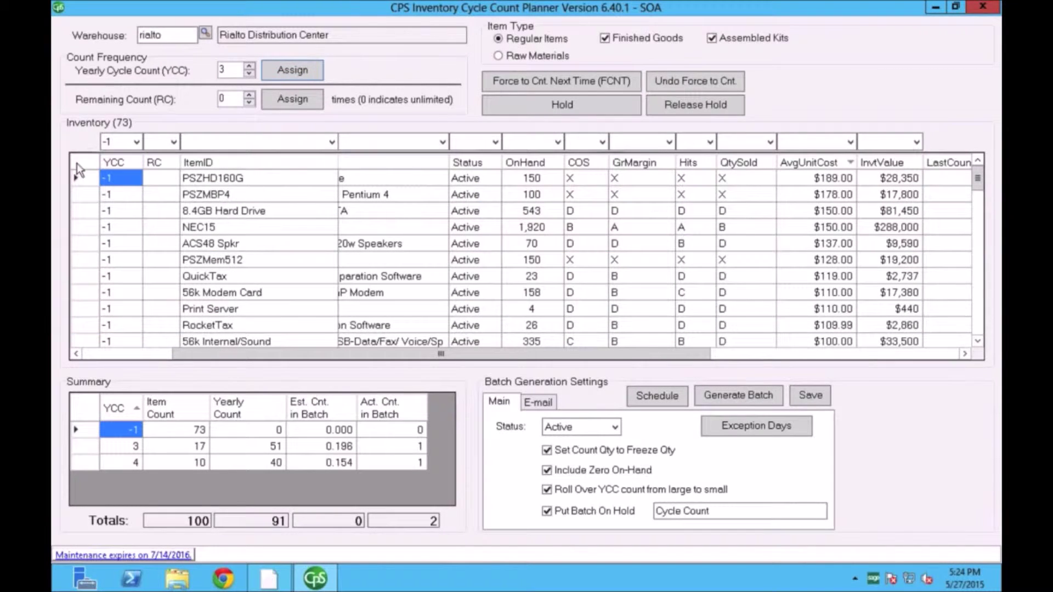
Step: Select the next items from the top down to Cable300 and assign them a yearly cycle count of 2
left_click(88, 180)
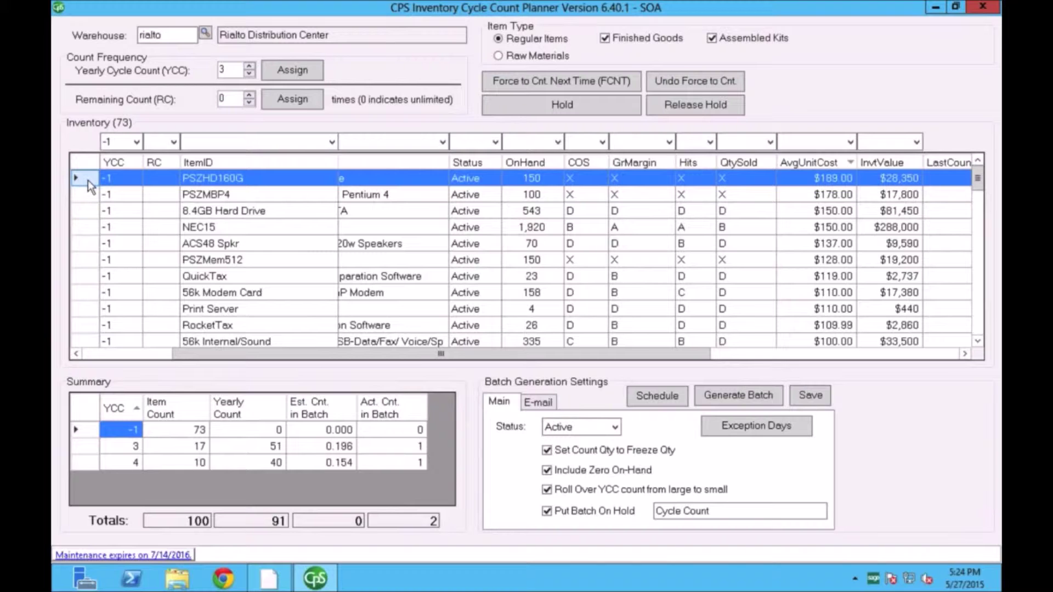
key("shift+Down")
key("shift+Down")
key("shift+Down")
key("shift+Down")
key("shift+Down")
key("shift+Down")
key("shift+Down")
key("shift+Down")
key("shift+Down")
key("shift+Down")
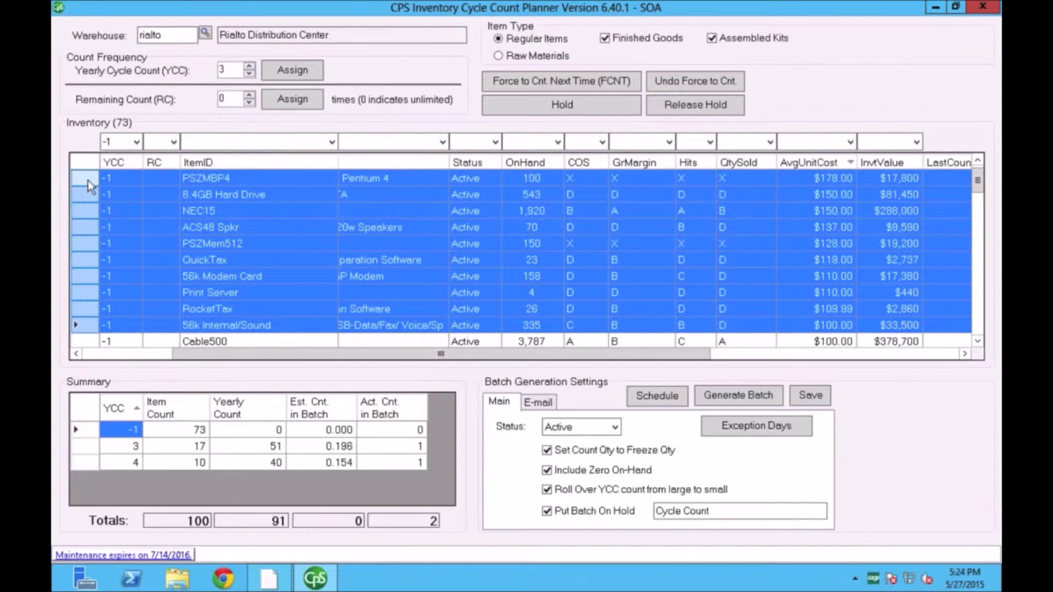
key("shift+Down")
key("shift+Down")
key("shift+Down")
key("shift+Down")
key("shift+Down")
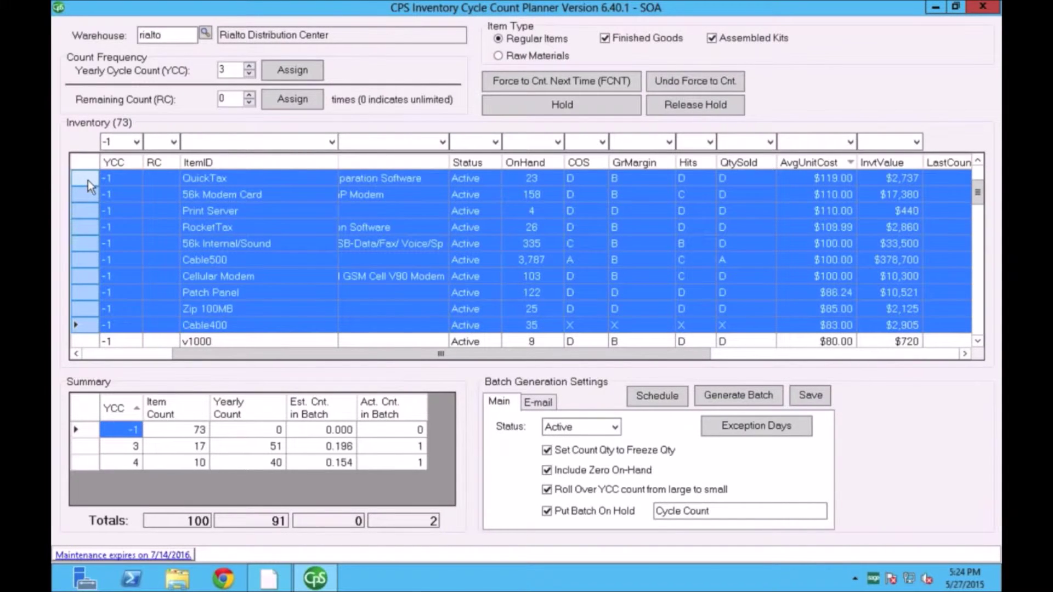
key("shift+Down")
key("shift+Down")
key("shift+Down")
key("shift+Down")
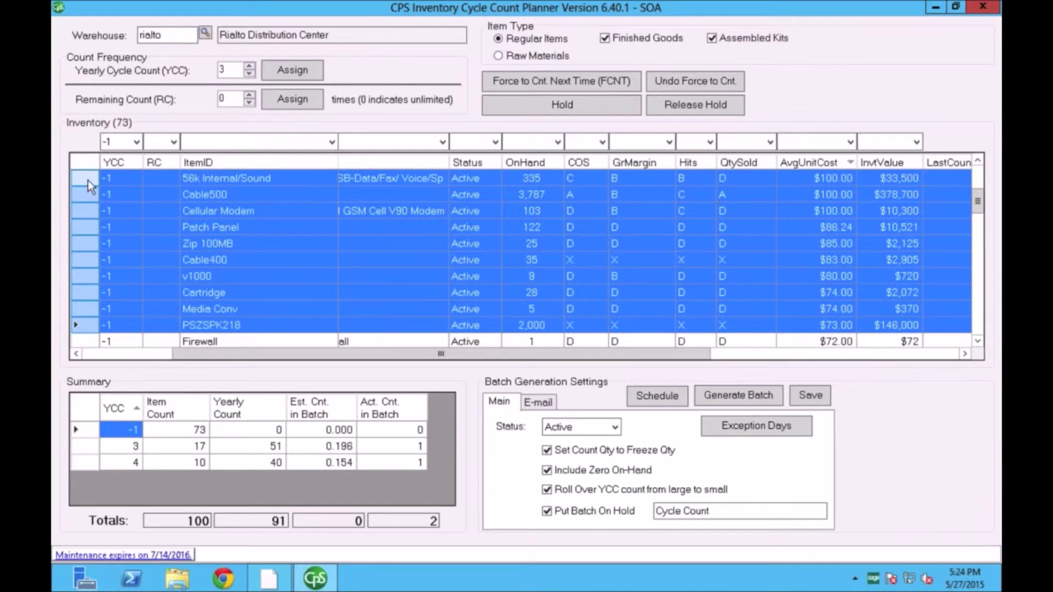
key("shift+Down")
key("shift+Down")
key("shift+Down")
key("shift+Down")
key("shift+Down")
key("shift+Down")
key("shift+Down")
key("shift+Down")
key("shift+Down")
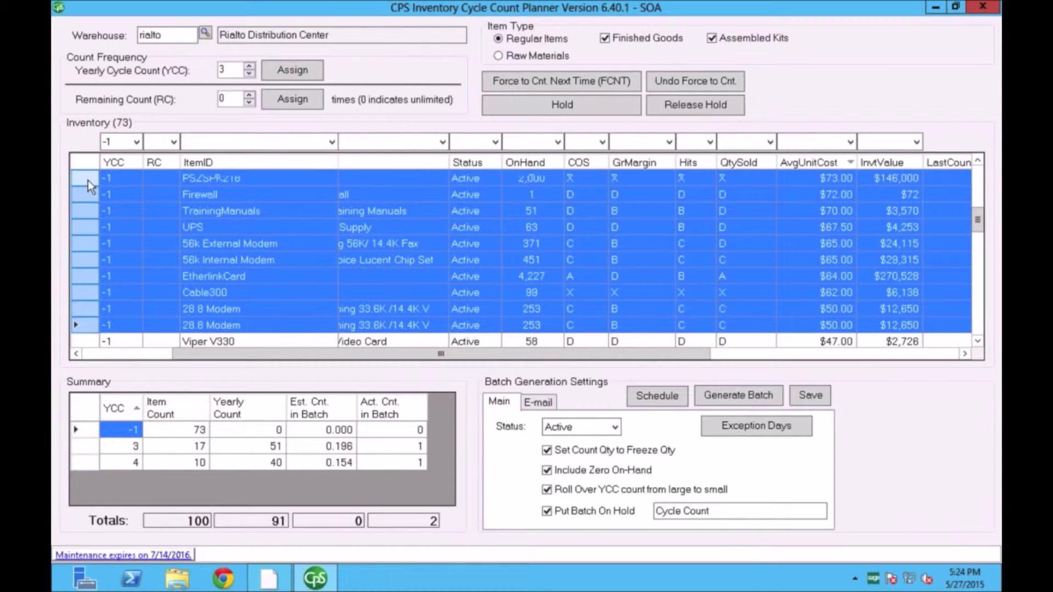
key("shift+Down")
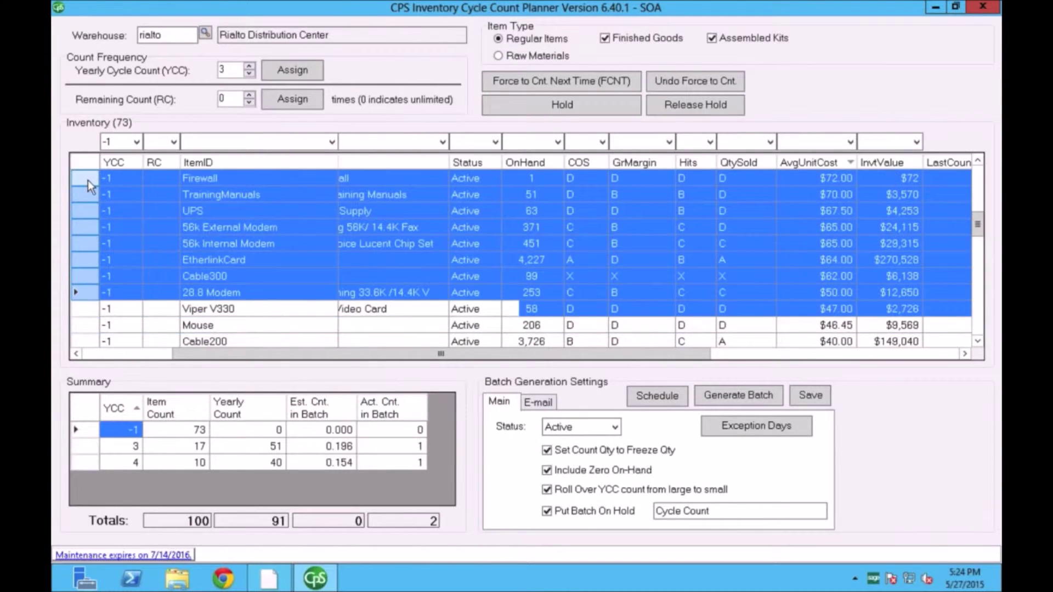
key("shift+Up")
key("shift+Up")
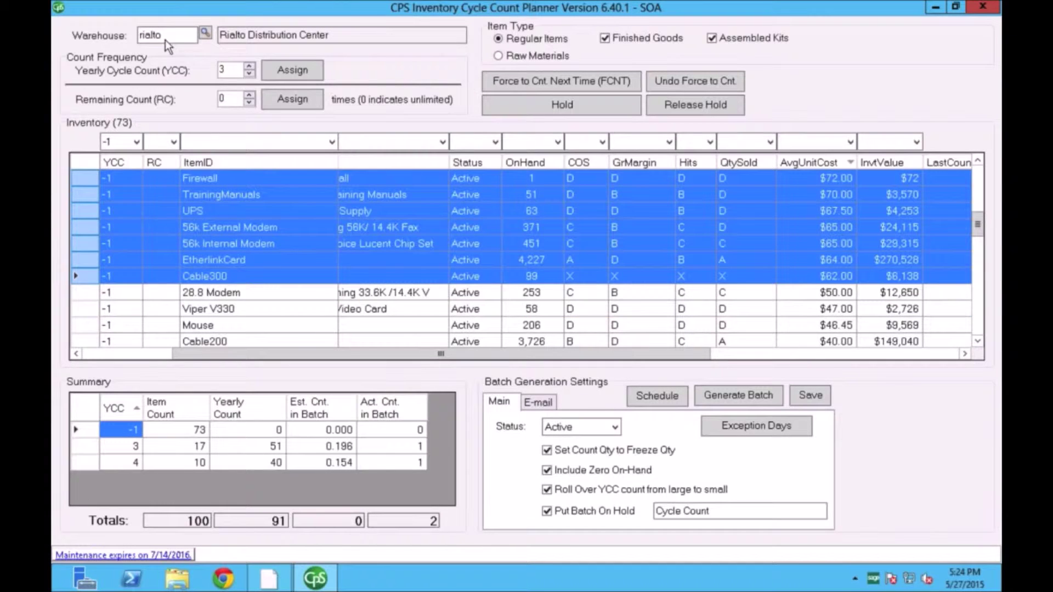
double_click(227, 70)
type("2")
left_click(292, 71)
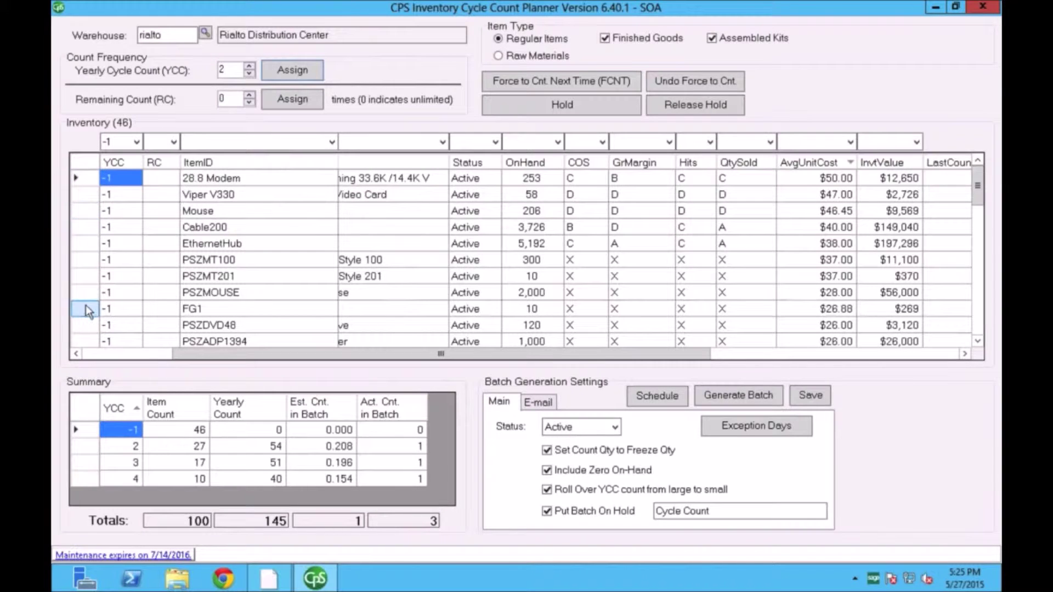
Step: Select all 46 remaining unassigned items and assign them a yearly cycle count of 1
left_click(84, 161)
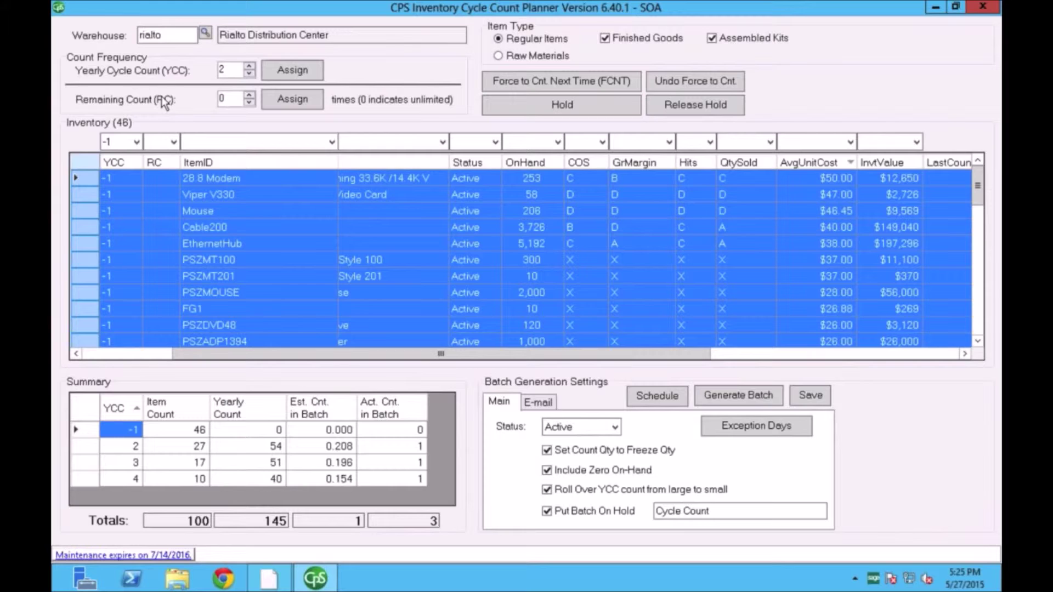
left_click_drag(230, 70, 218, 71)
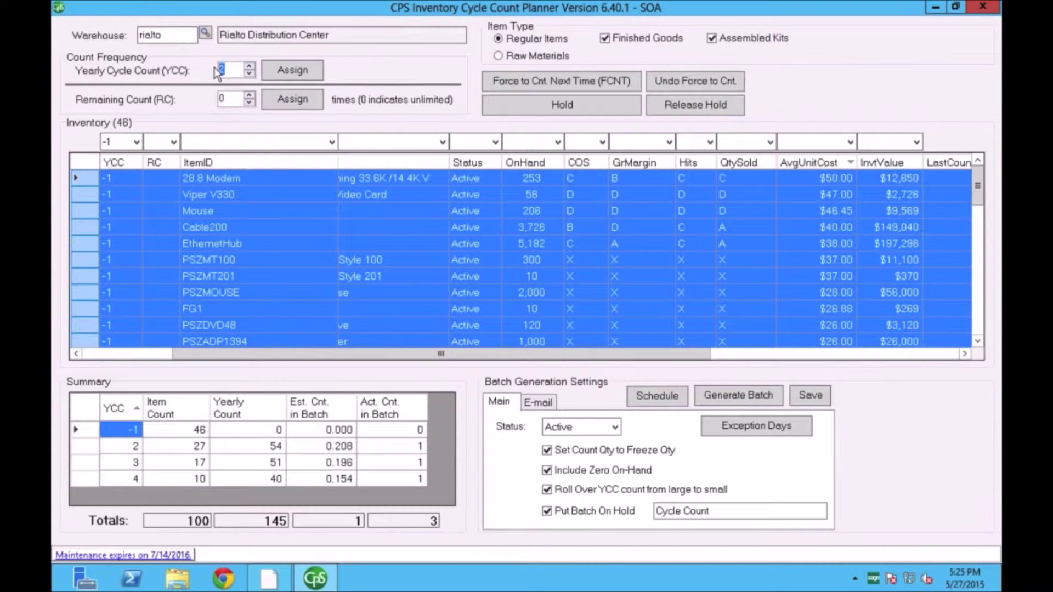
type("1")
left_click(289, 72)
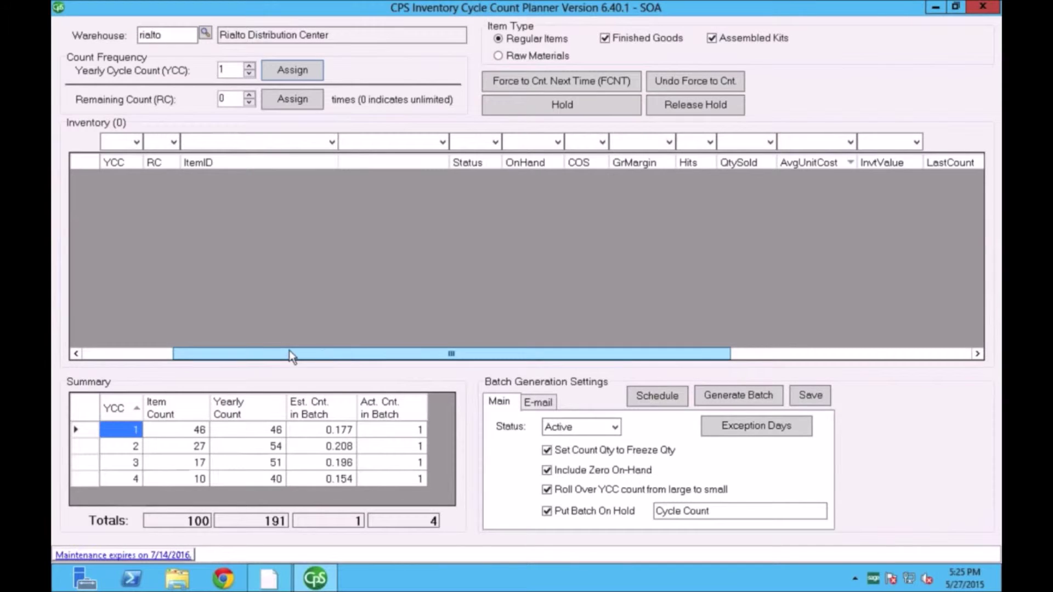
left_click_drag(289, 353, 196, 354)
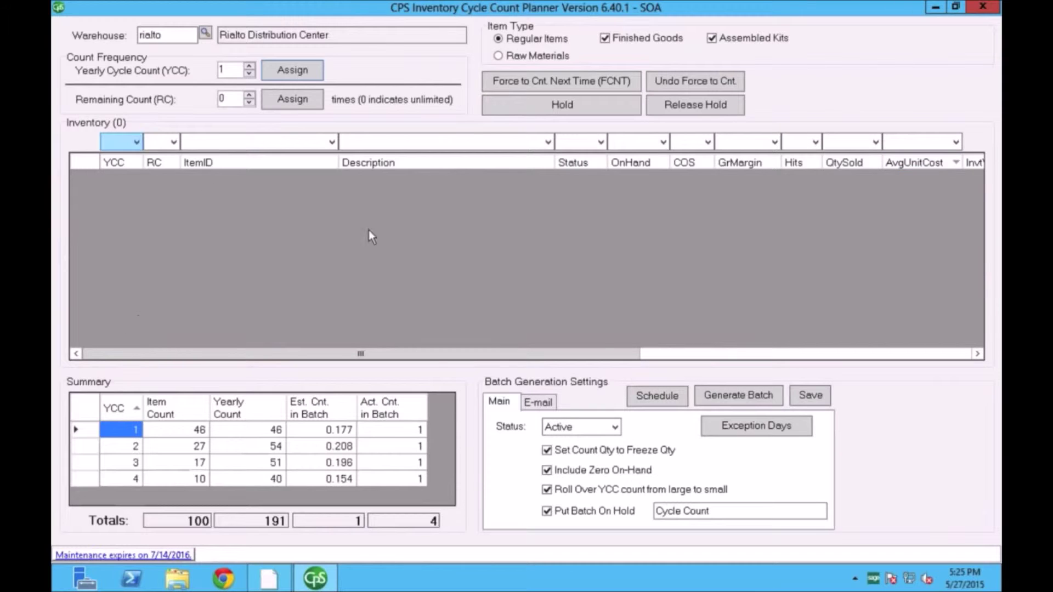
Step: Clear the YCC filter to list all 100 items and select the five most expensive rows
left_click(136, 143)
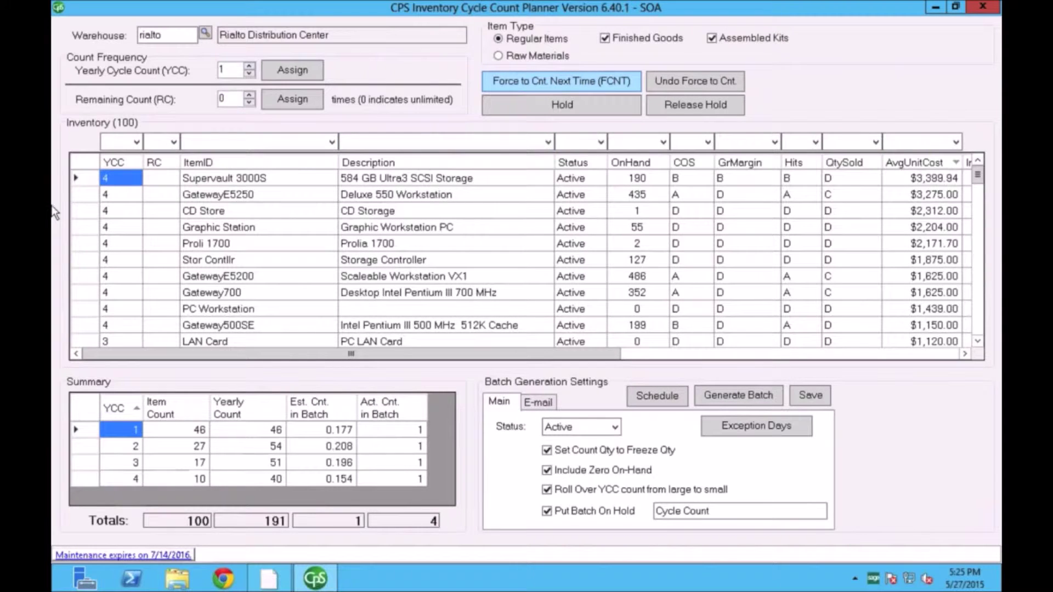
left_click_drag(86, 182, 85, 242)
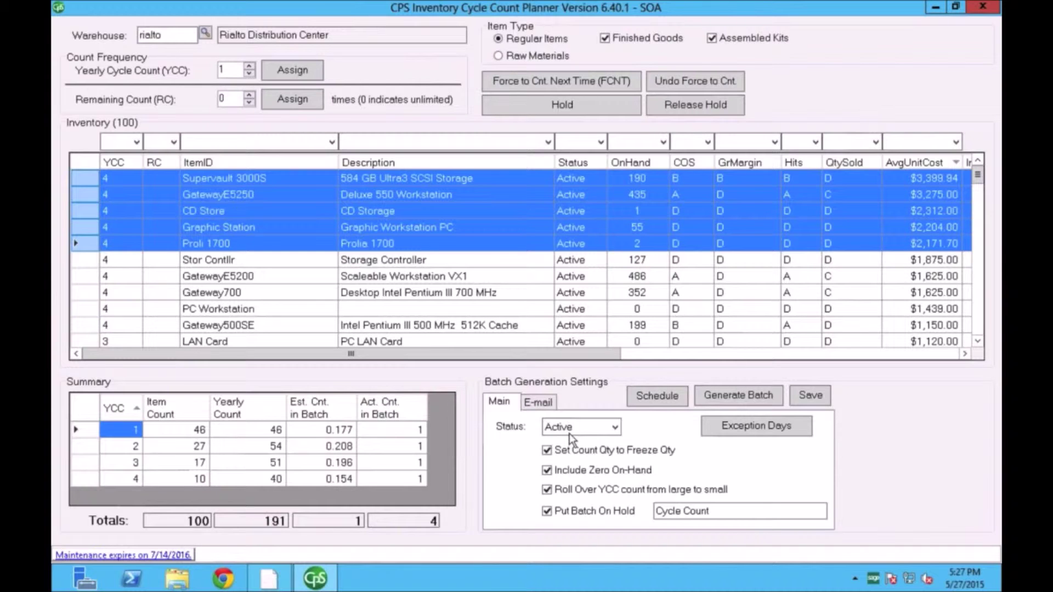
Step: Leave the batch status at Active and bring up the Exception Days window
left_click(614, 427)
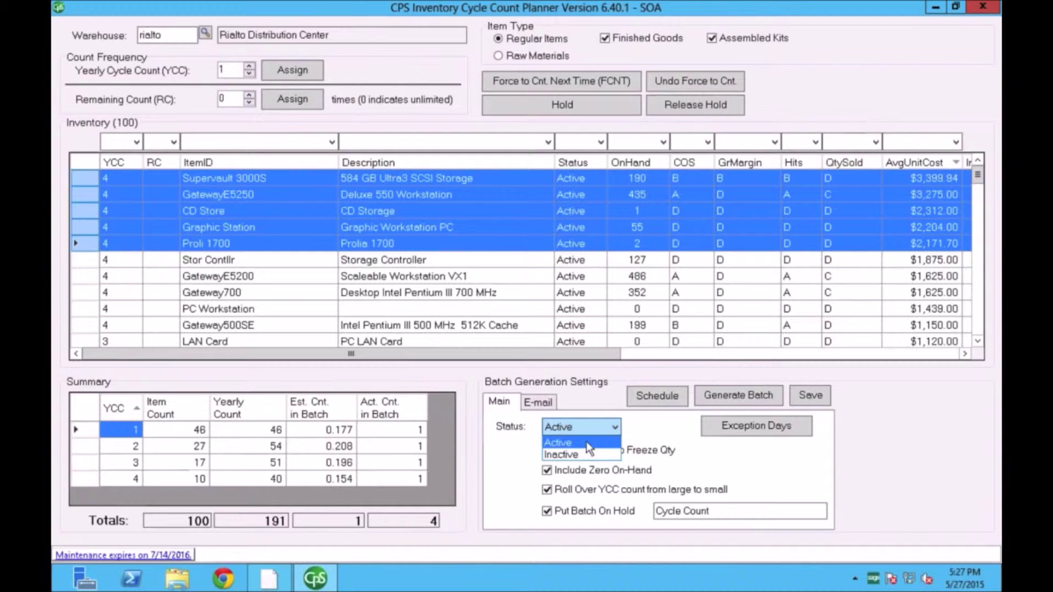
left_click(663, 420)
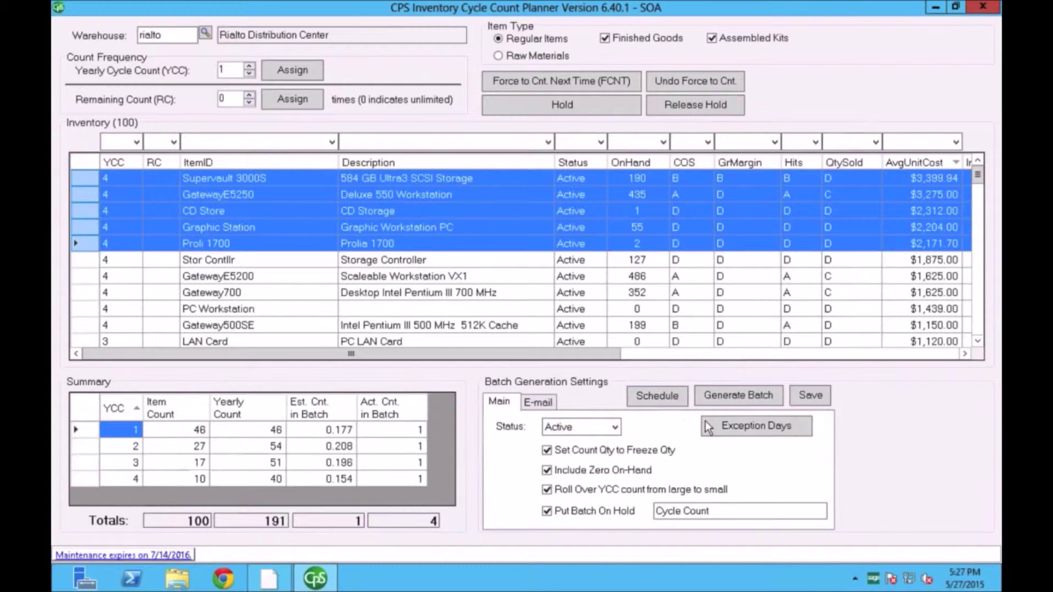
left_click(748, 429)
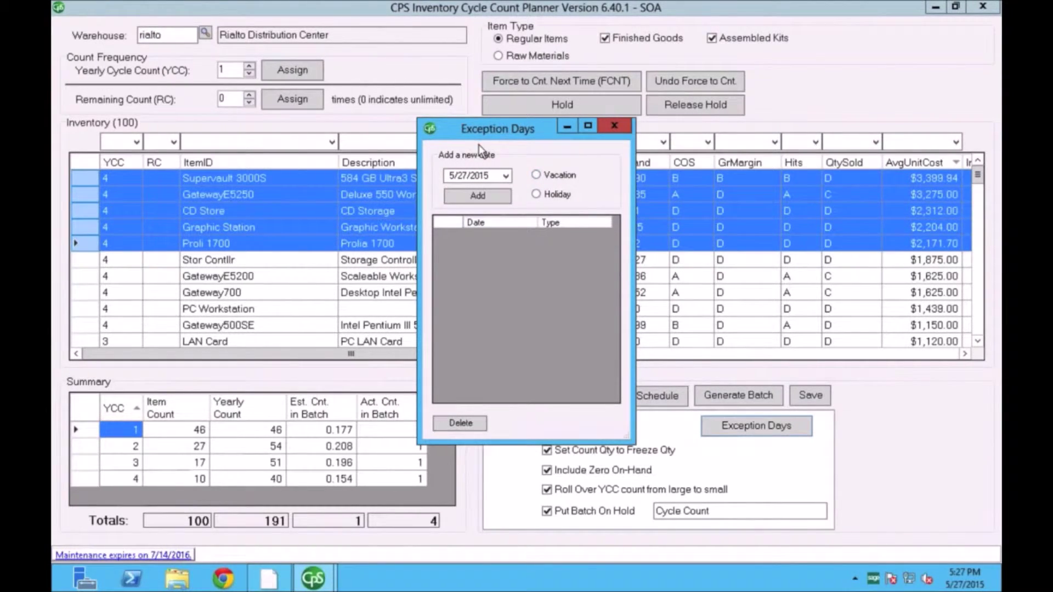
Step: Close Exception Days without adding dates and narrow the selection to GatewayE5250
left_click(614, 127)
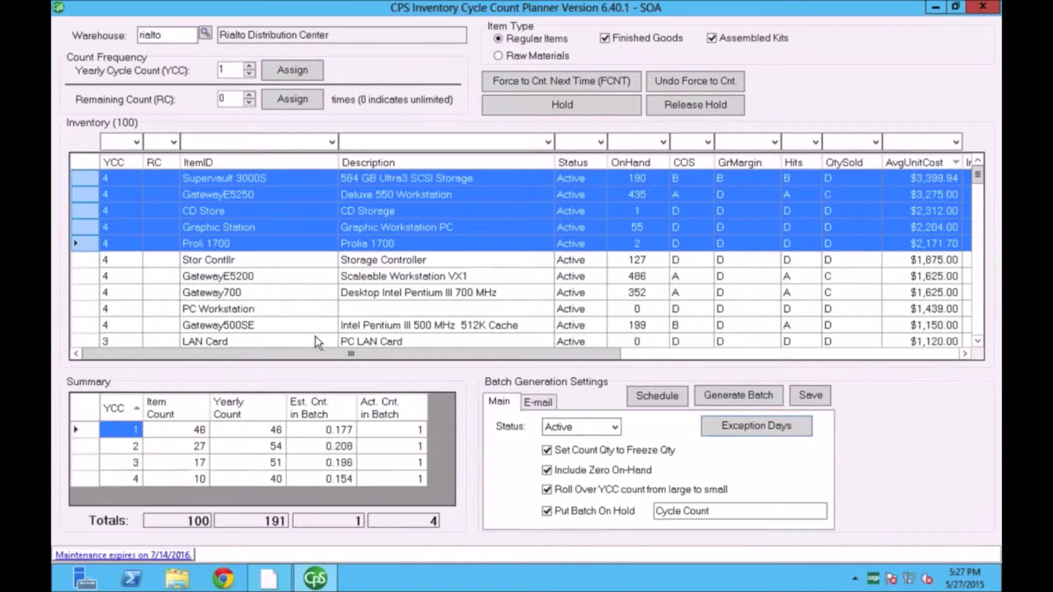
left_click(87, 198)
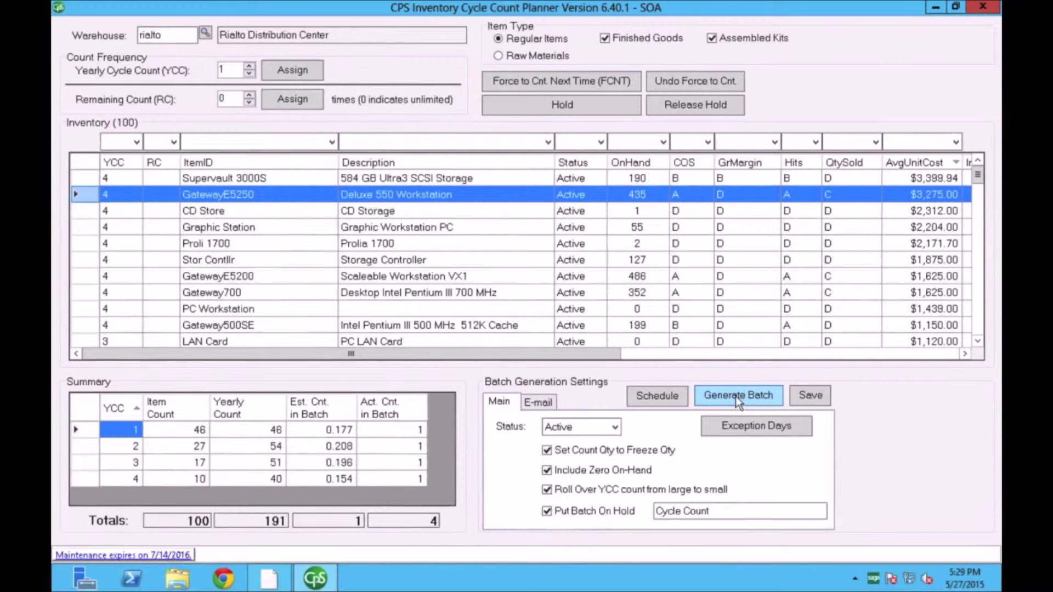
Step: Generate and confirm the cycle count batch, refresh the data, then open Process Physical Inventory in Sage 500
left_click(736, 396)
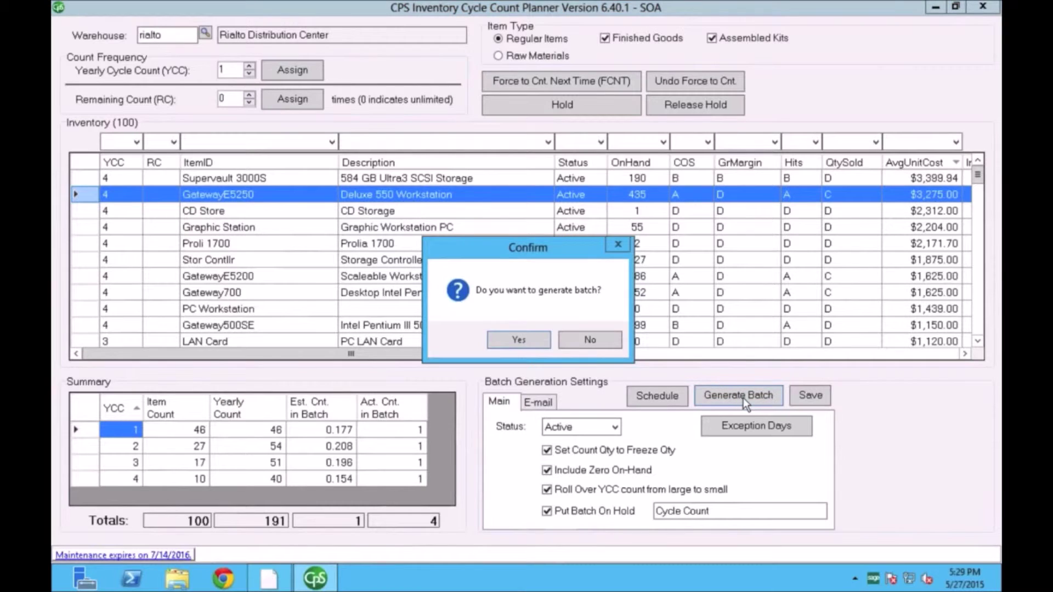
left_click(519, 340)
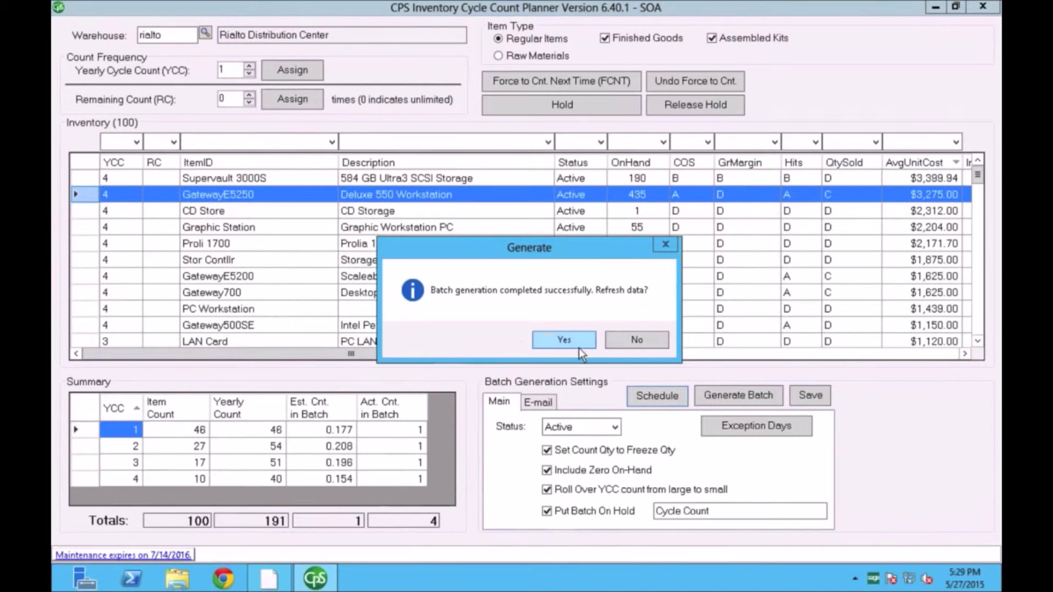
left_click(577, 343)
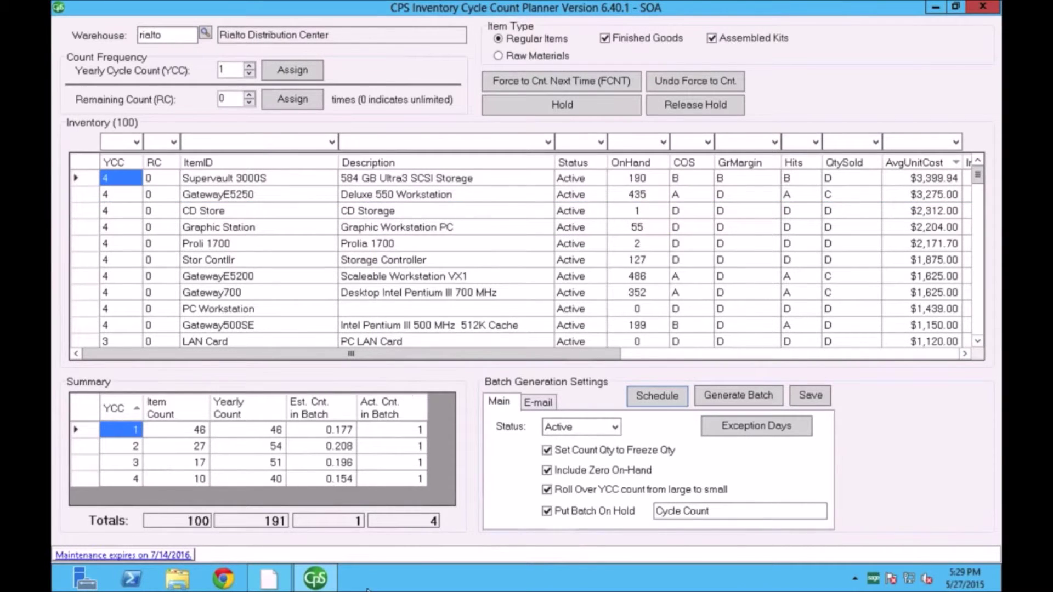
left_click(269, 579)
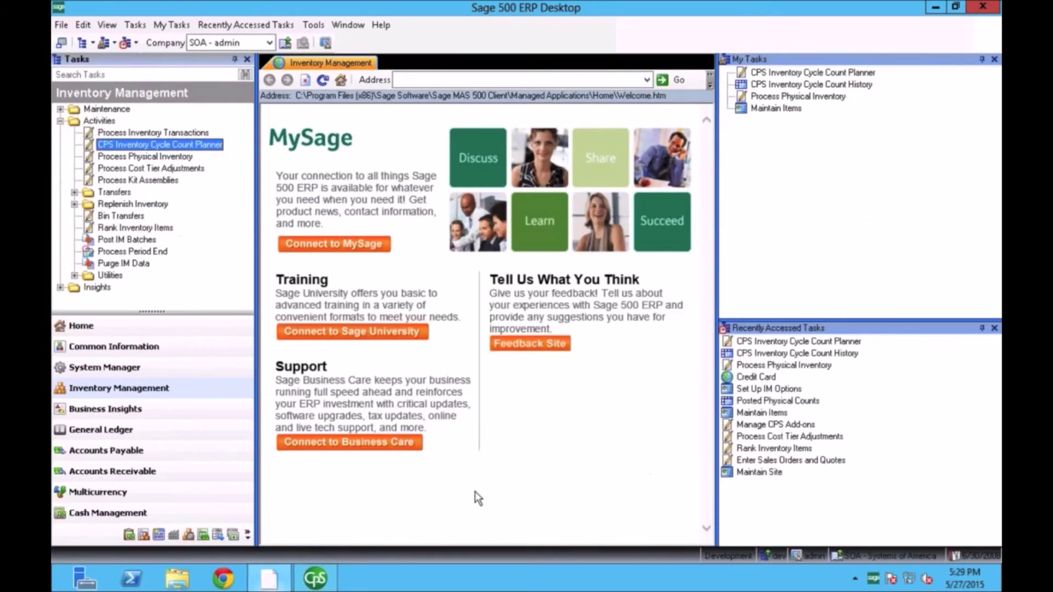
left_click(139, 158)
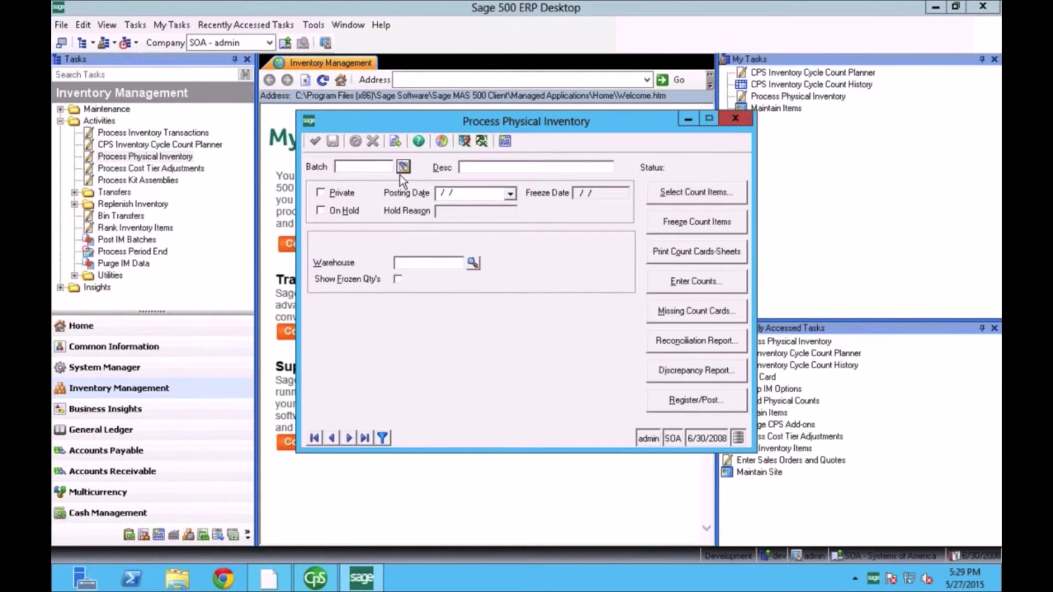
Step: Load physical inventory batch 0000020 for Rialto from the Batch lookup
left_click(401, 172)
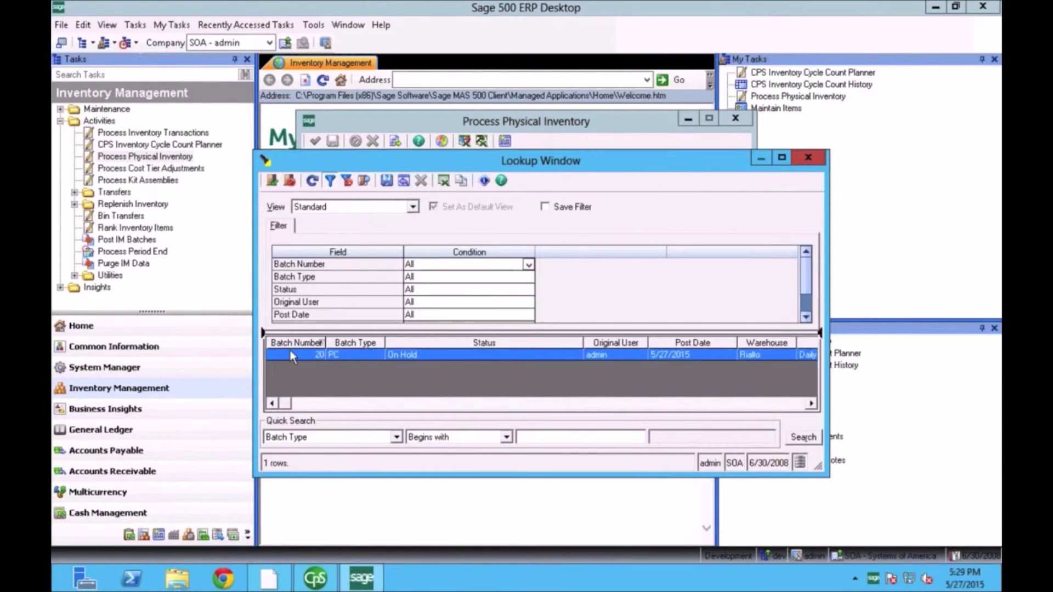
double_click(361, 355)
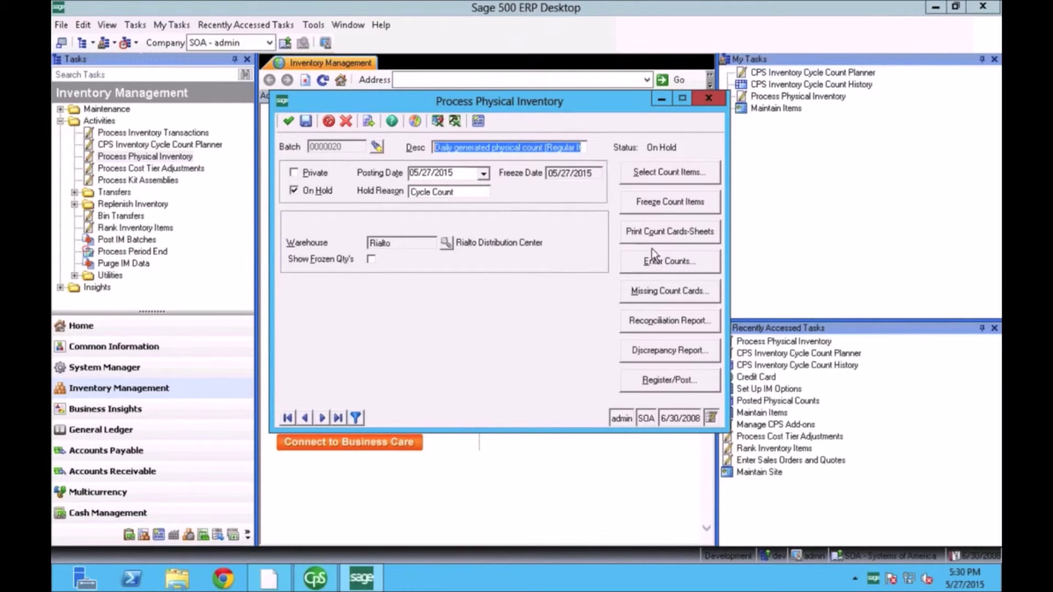
left_click(671, 264)
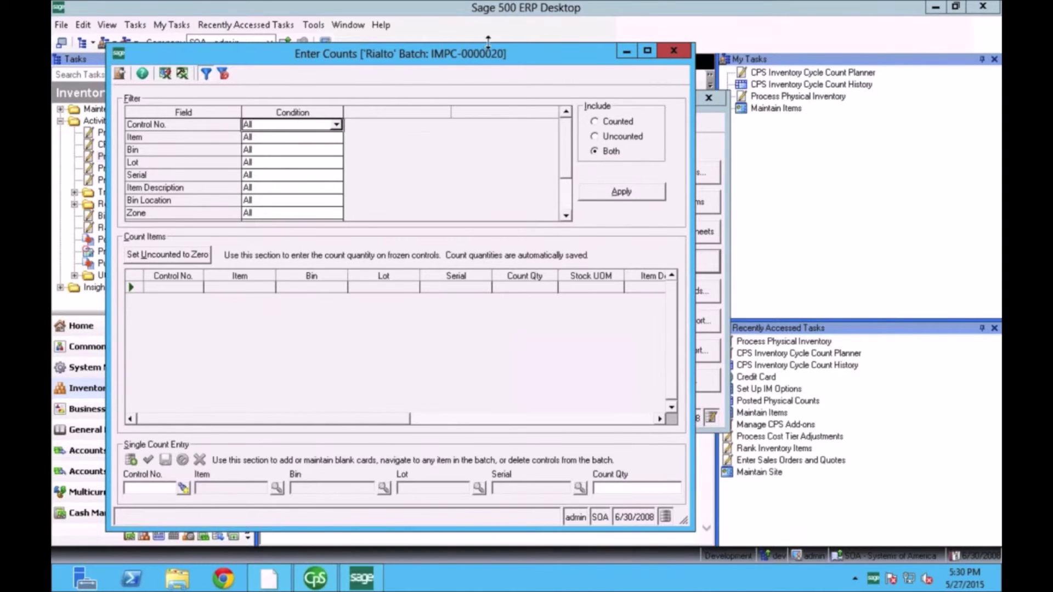
left_click(637, 195)
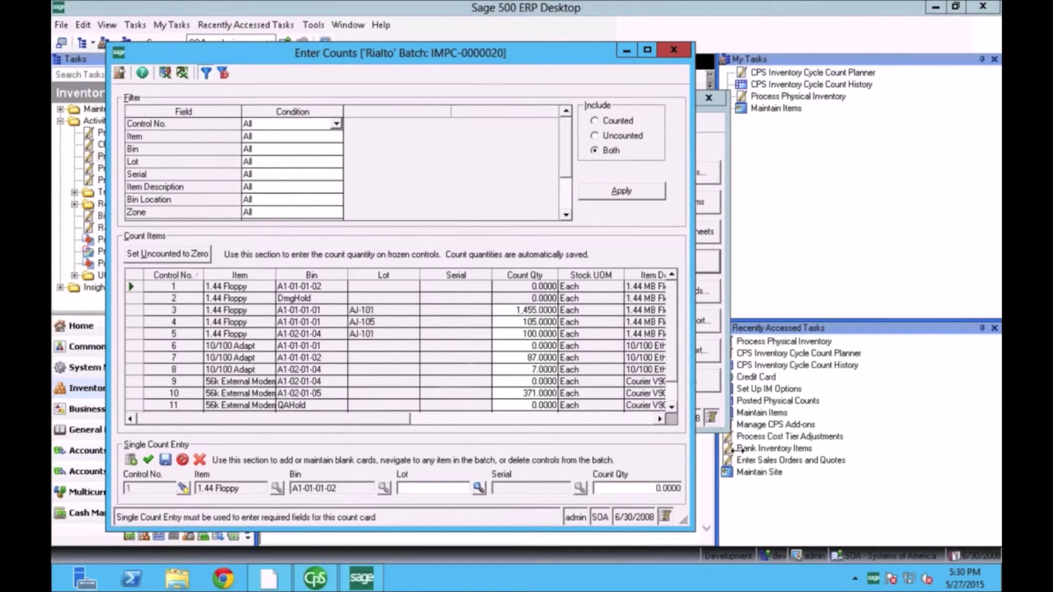
left_click_drag(741, 450, 742, 456)
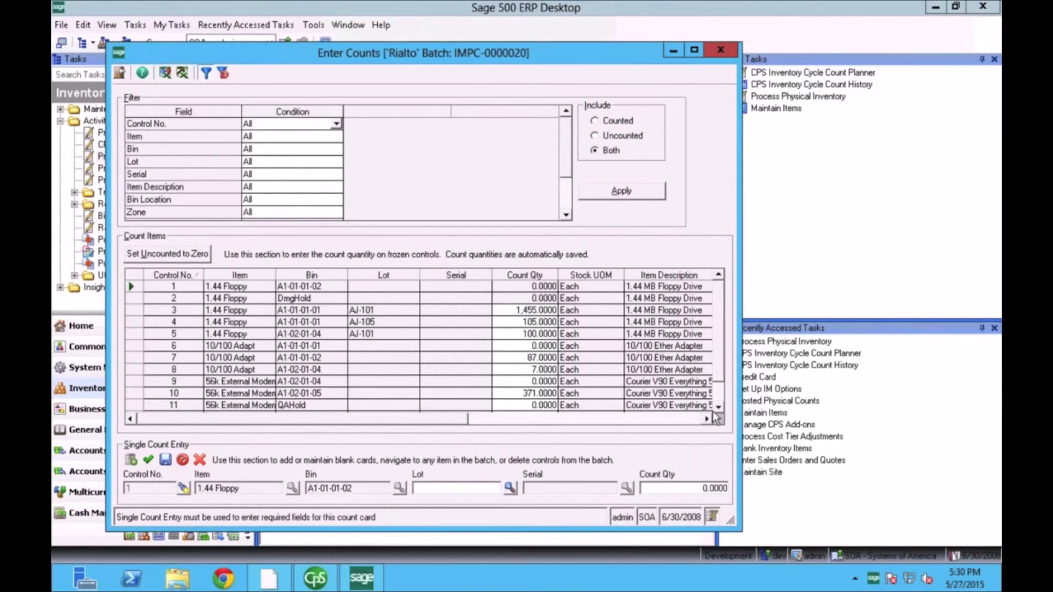
scroll(720, 412, "down", 1)
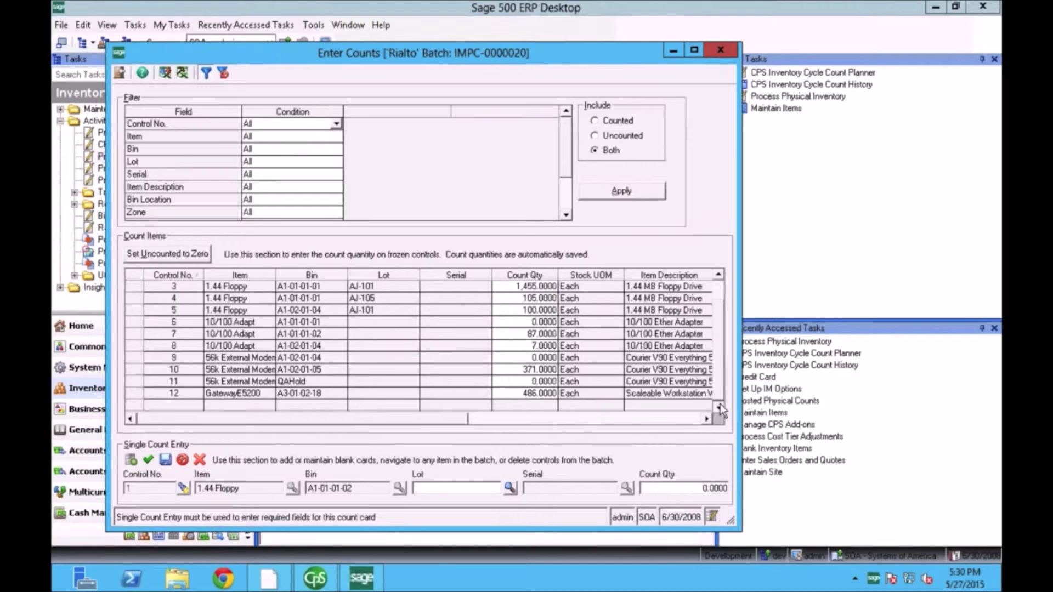
scroll(722, 384, "up", 2)
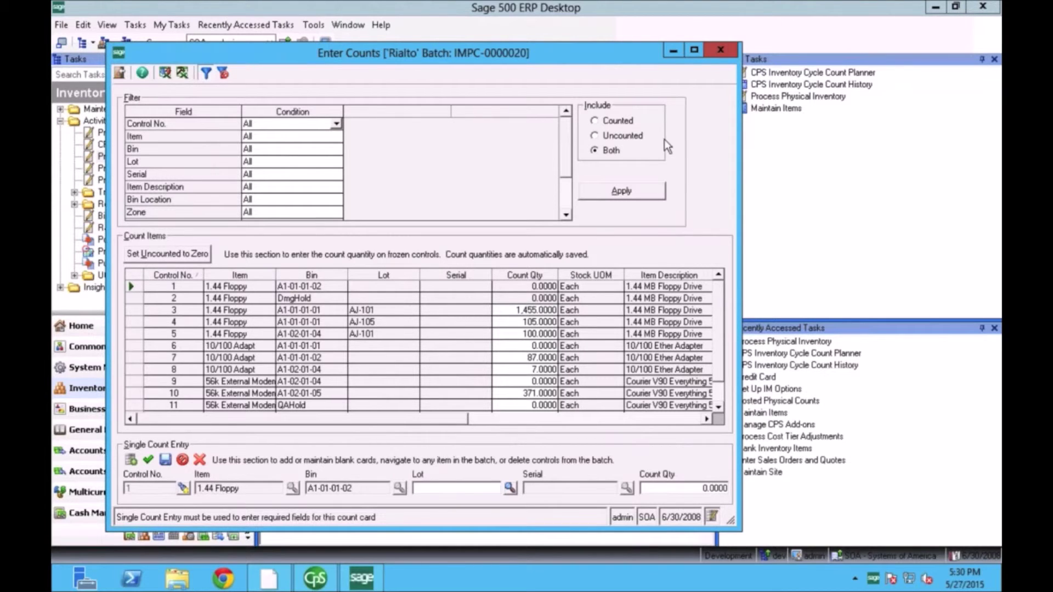
left_click(708, 54)
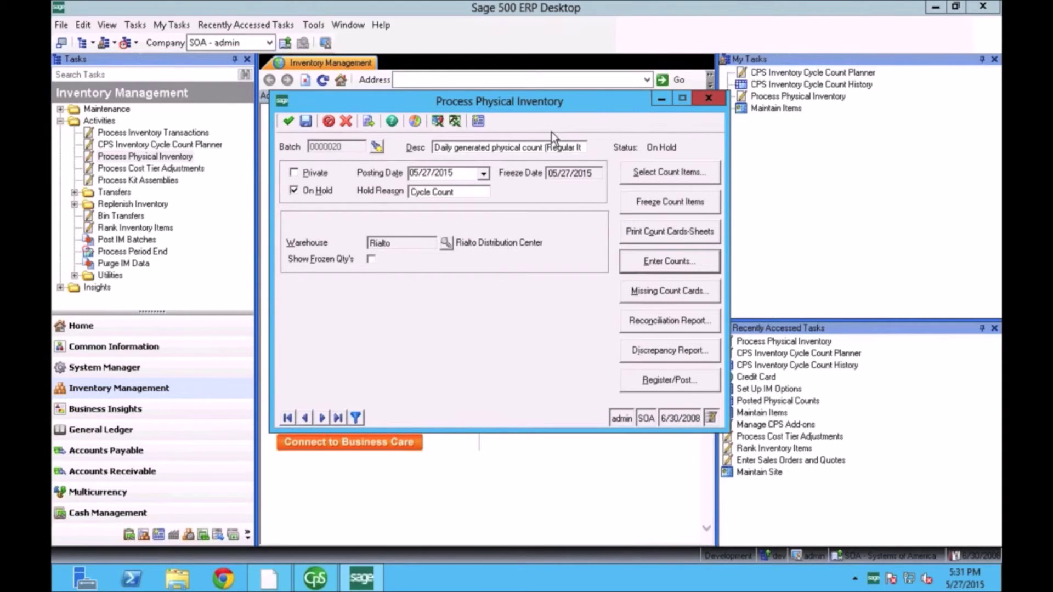
Step: Minimize the Process Physical Inventory window and open CPS Inventory Cycle Count History from My Tasks
left_click(661, 100)
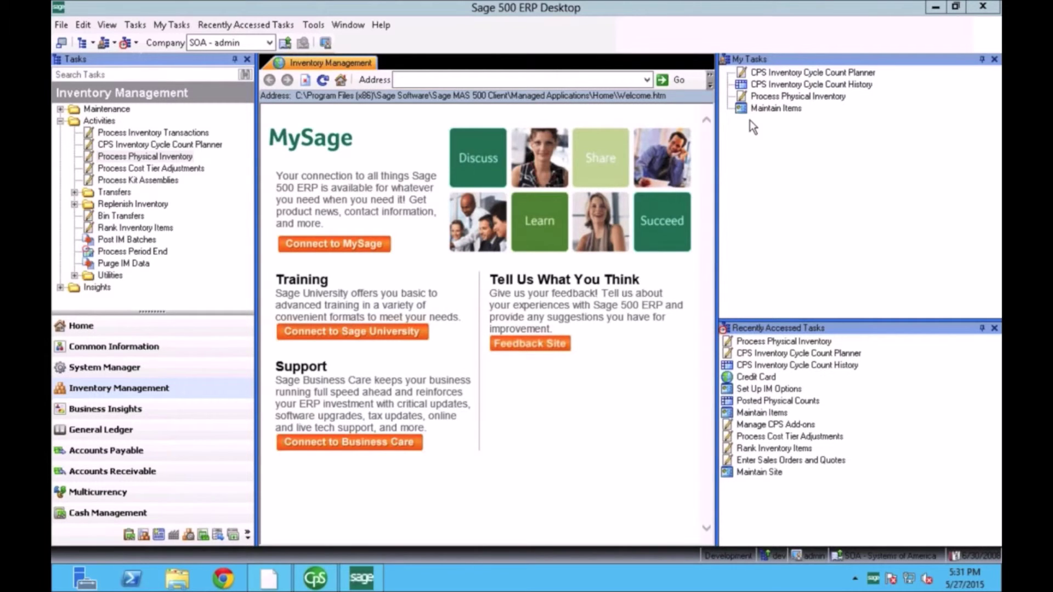
left_click(780, 86)
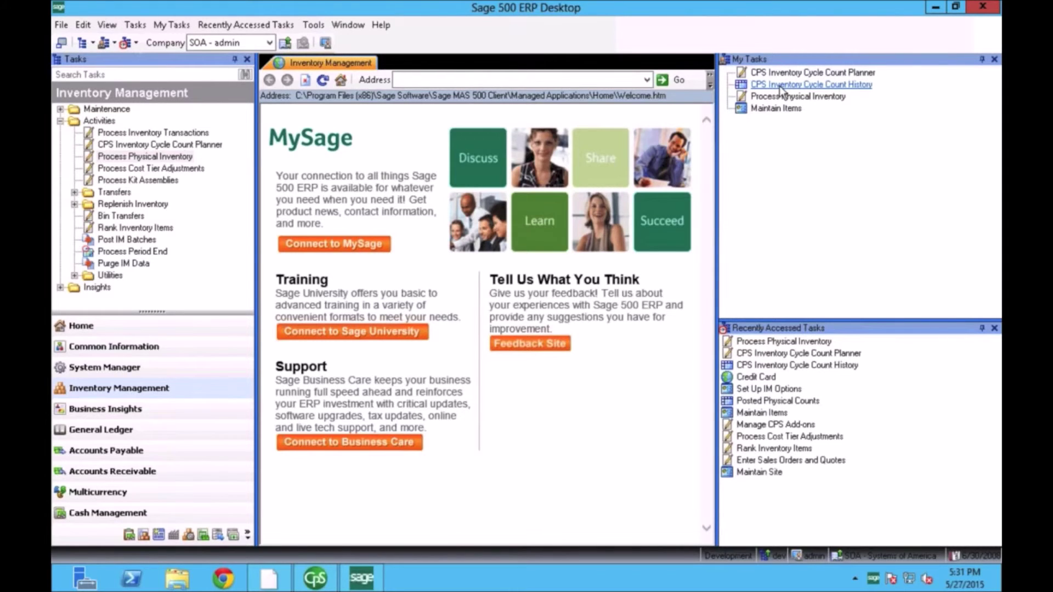
left_click(781, 87)
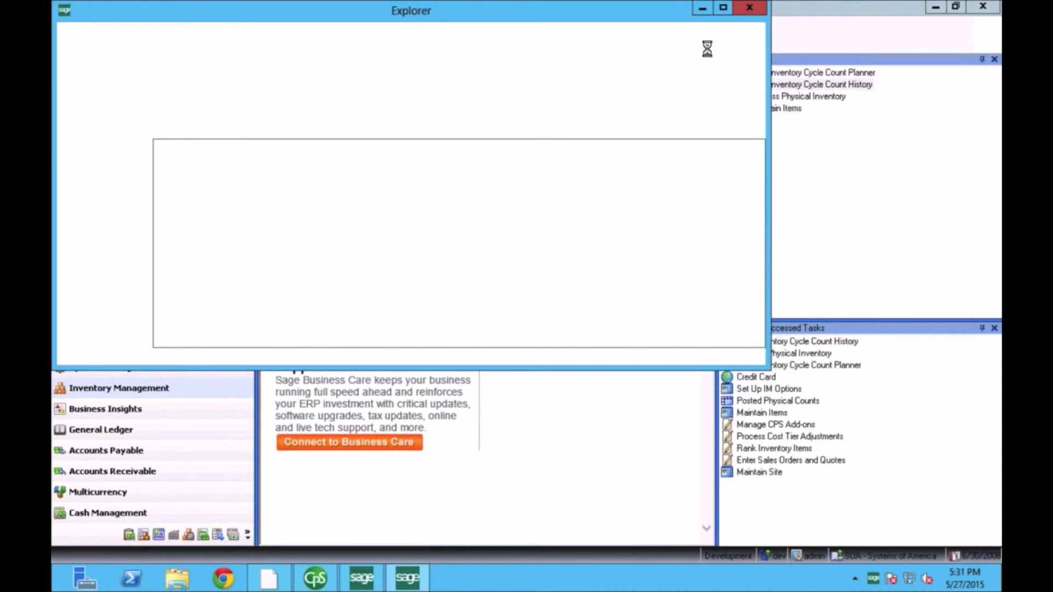
Step: Maximize the Explore - Inventory Cycle Count History window
left_click(723, 8)
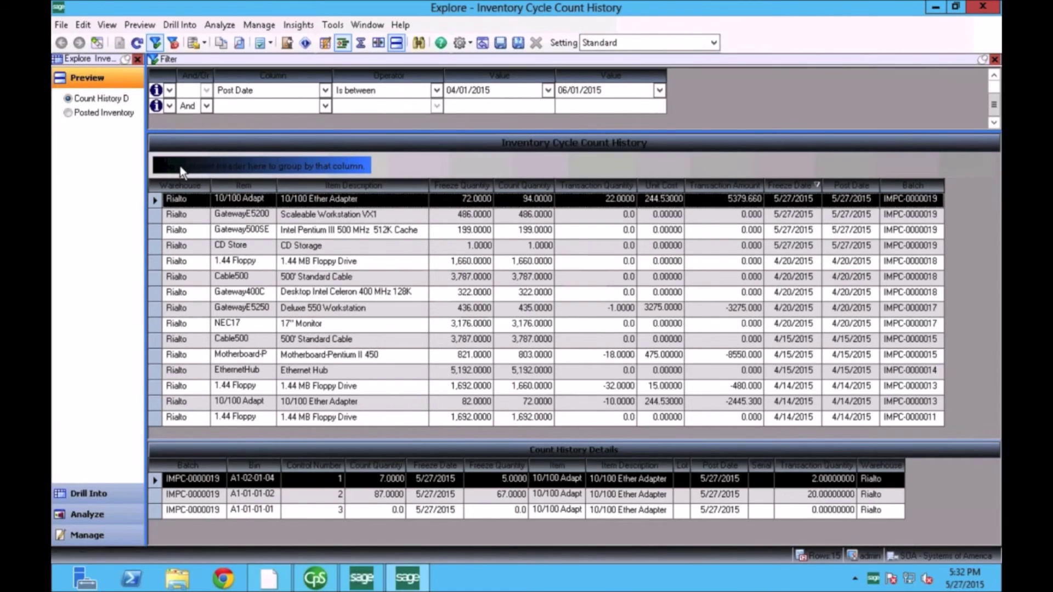
Step: Group the history by Item and review the 4/20/2015 and 4/15/2015 Cable500 count details
left_click_drag(183, 171, 181, 169)
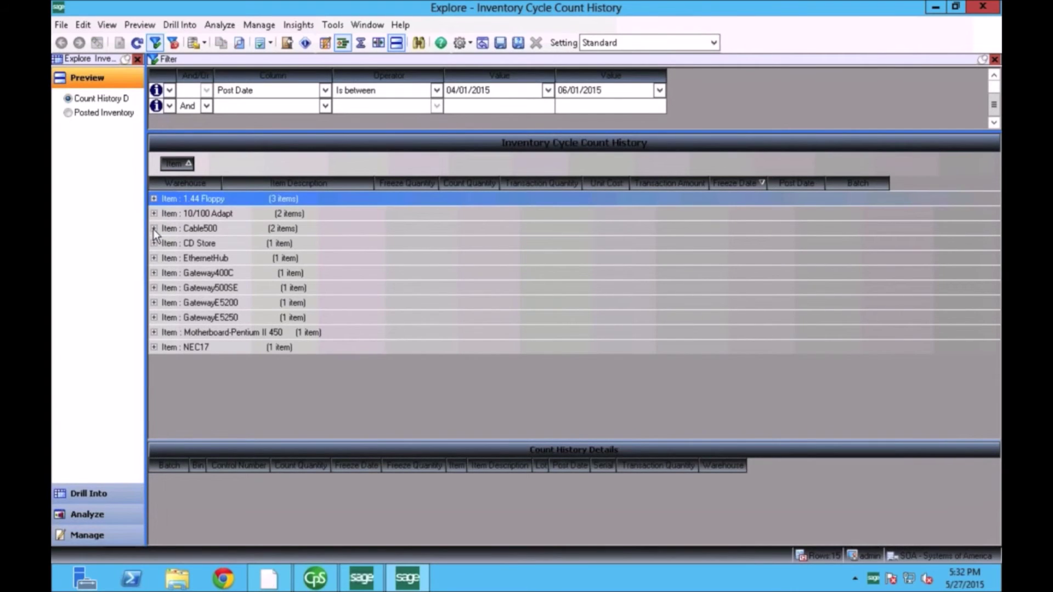
left_click(154, 229)
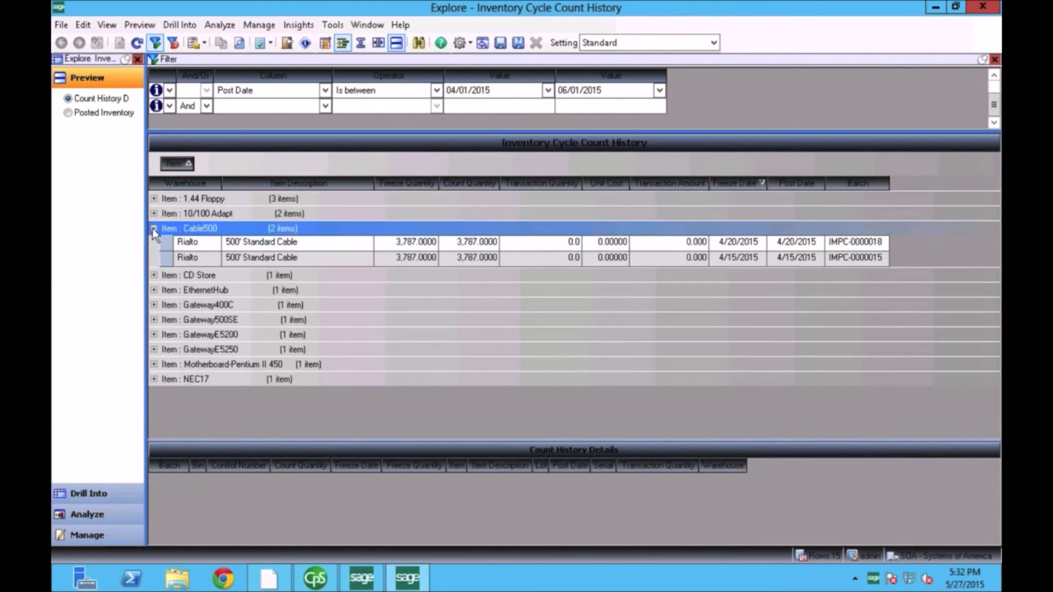
left_click(355, 244)
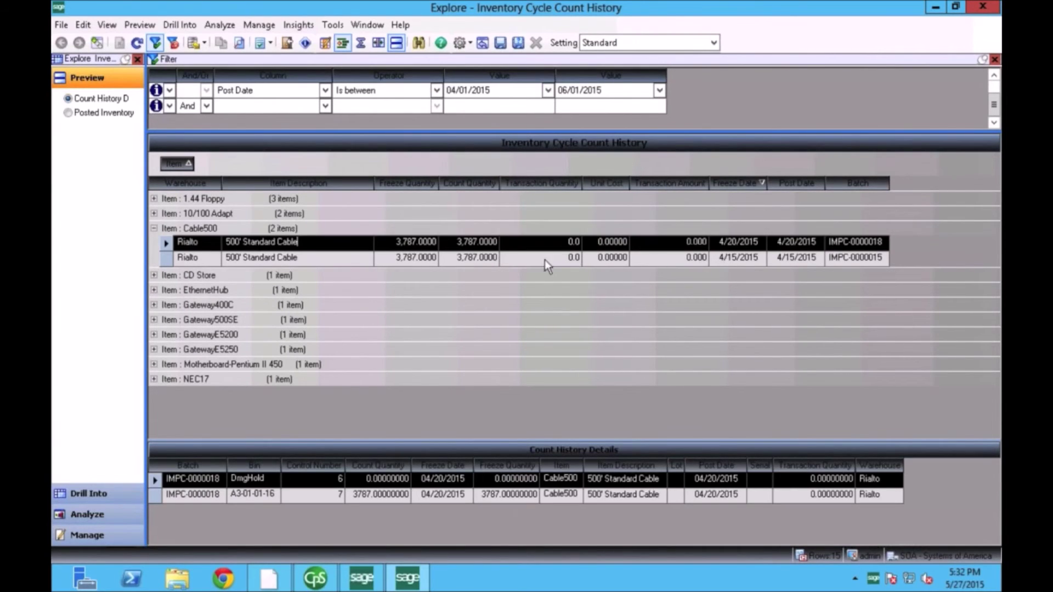
left_click(479, 257)
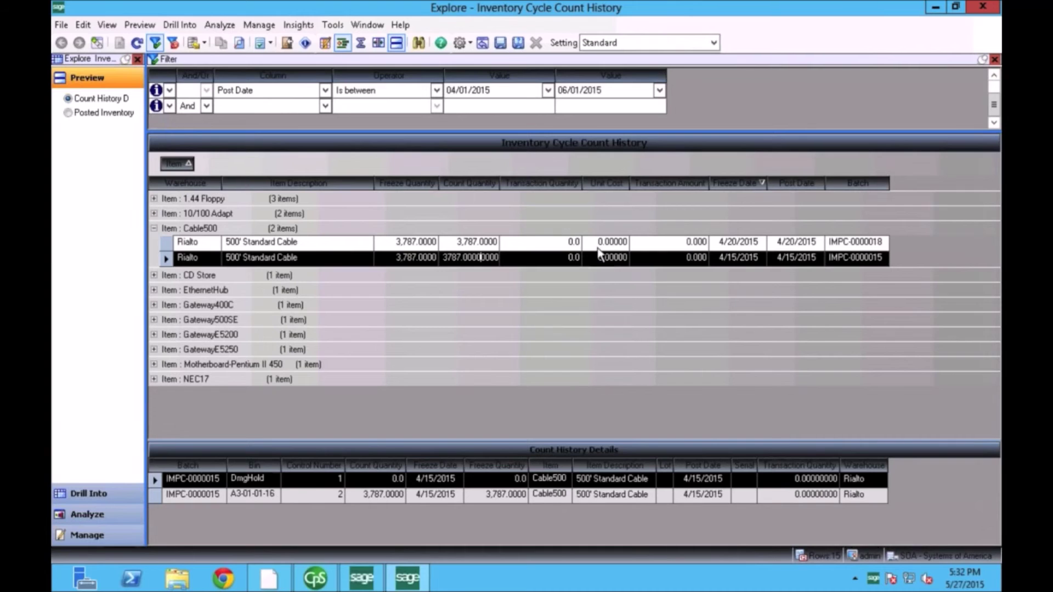
left_click(431, 246)
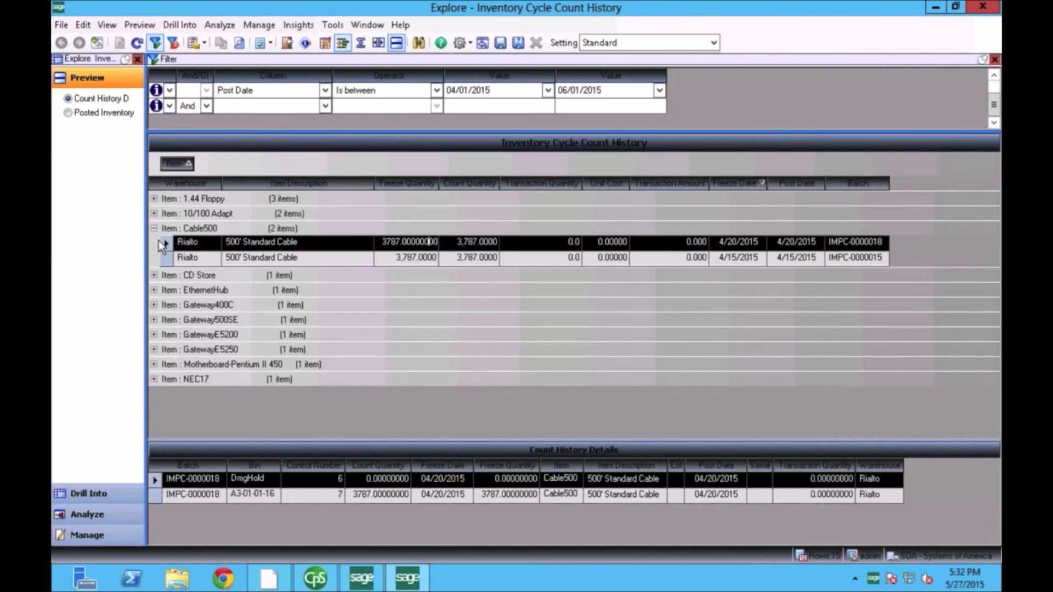
Step: Remove the Item grouping and show count details for the 10/100 Adapt row
left_click(204, 169)
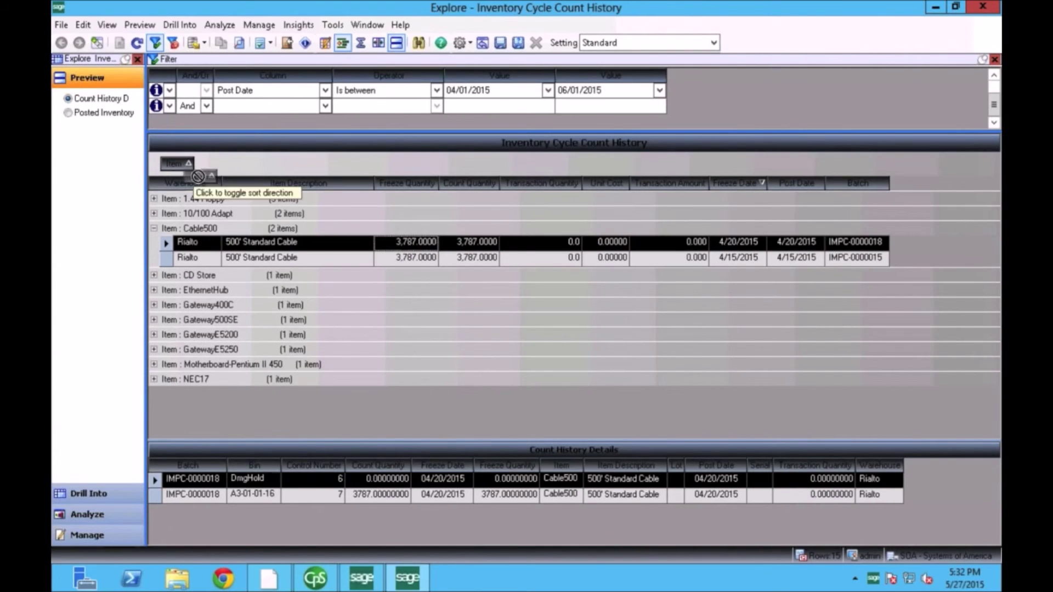
left_click_drag(177, 164, 199, 178)
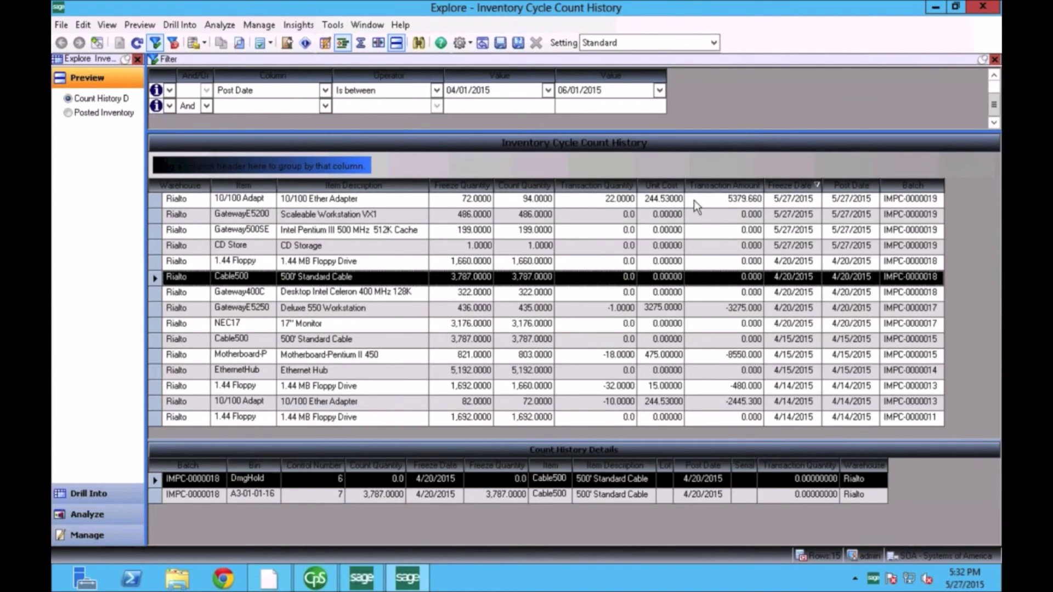
left_click(156, 200)
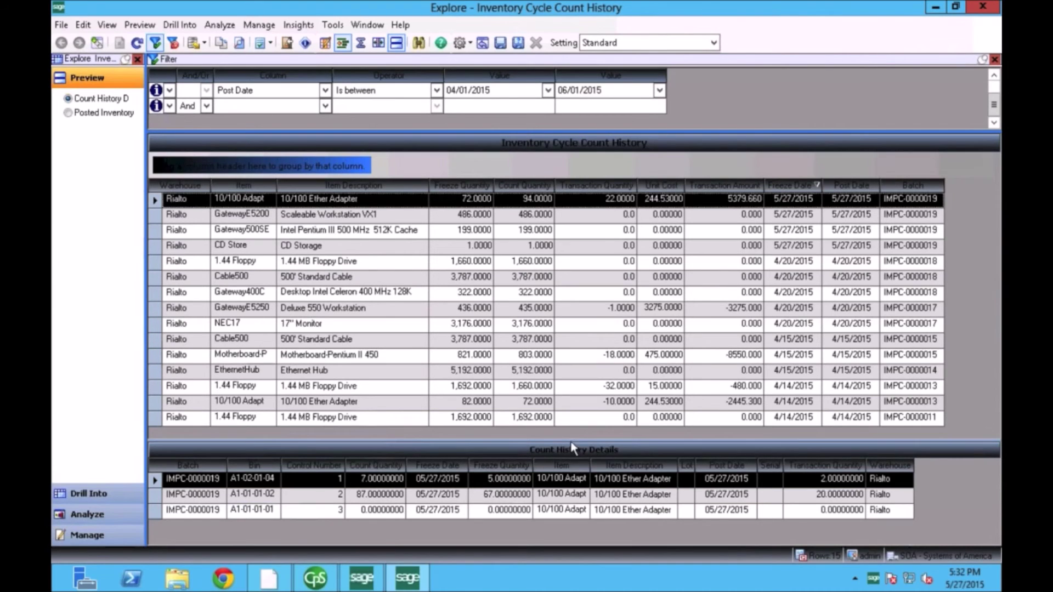
Step: Enlarge the Count History Details area to show the IMPC-0000019 10/100 Adapt counts
left_click_drag(573, 442, 573, 392)
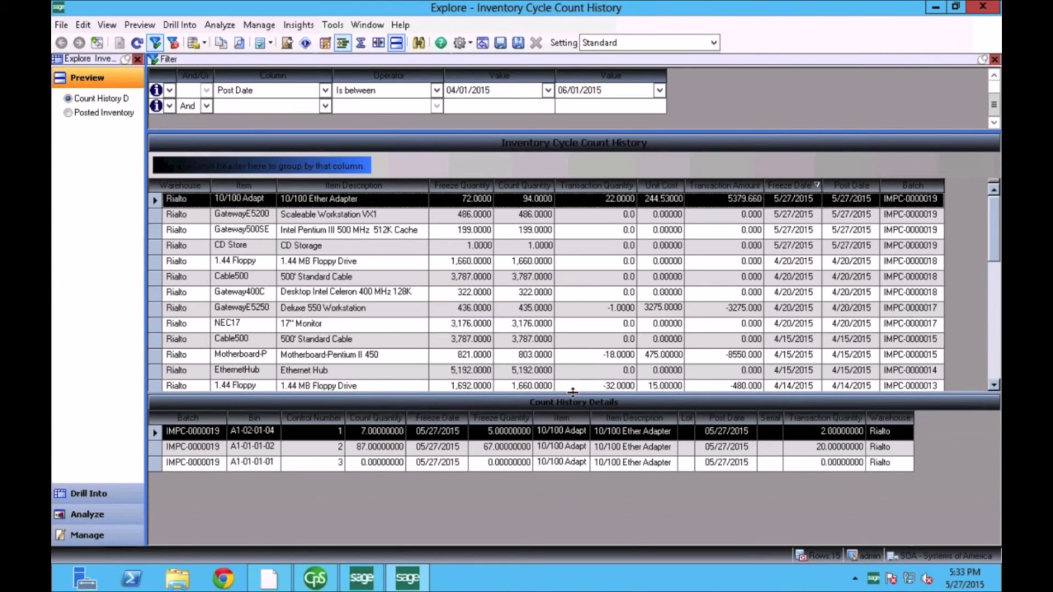